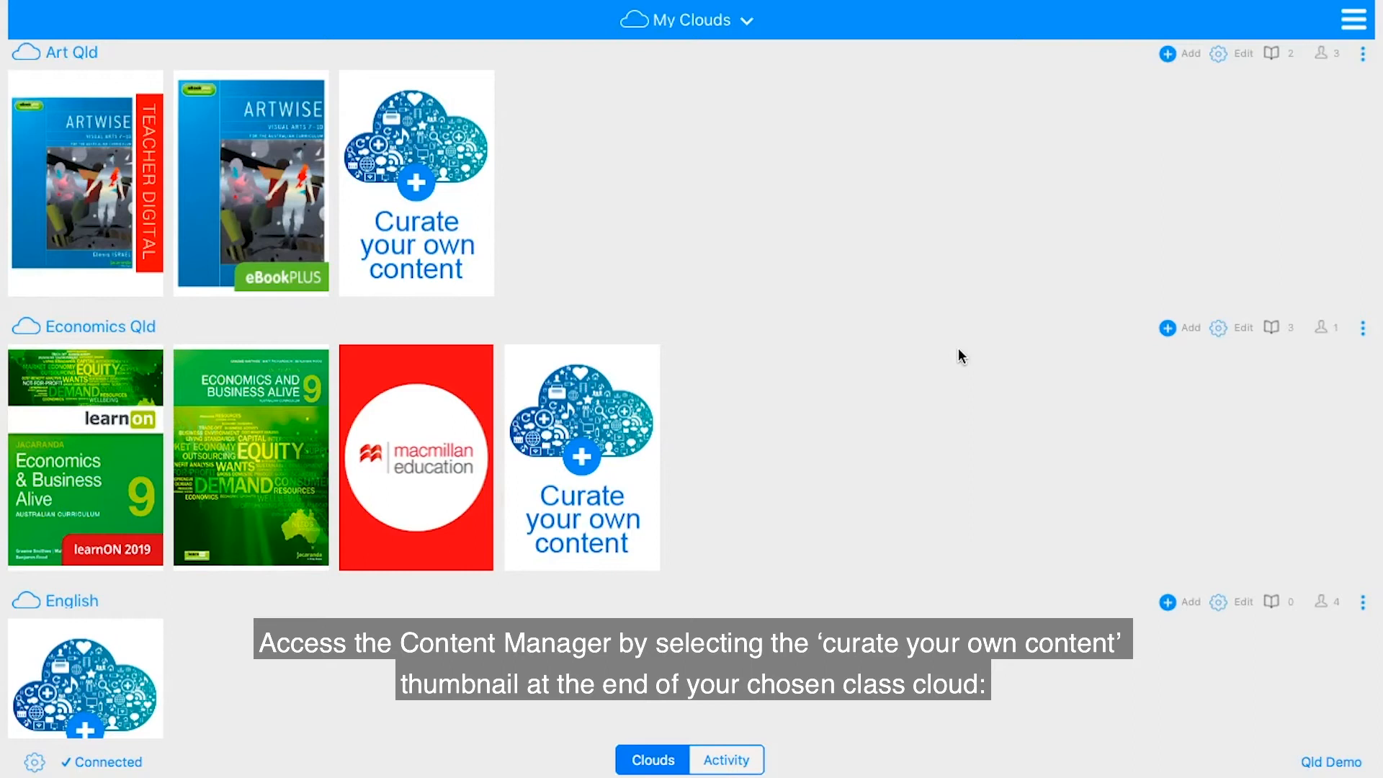
Start curating PDF / EPUB content from the Art Qld cloud and choose the "Misbehaving - The Making of Behavioural Economics" file from the Desktop folder
{"action": "left_click", "coordinate": [413, 186]}
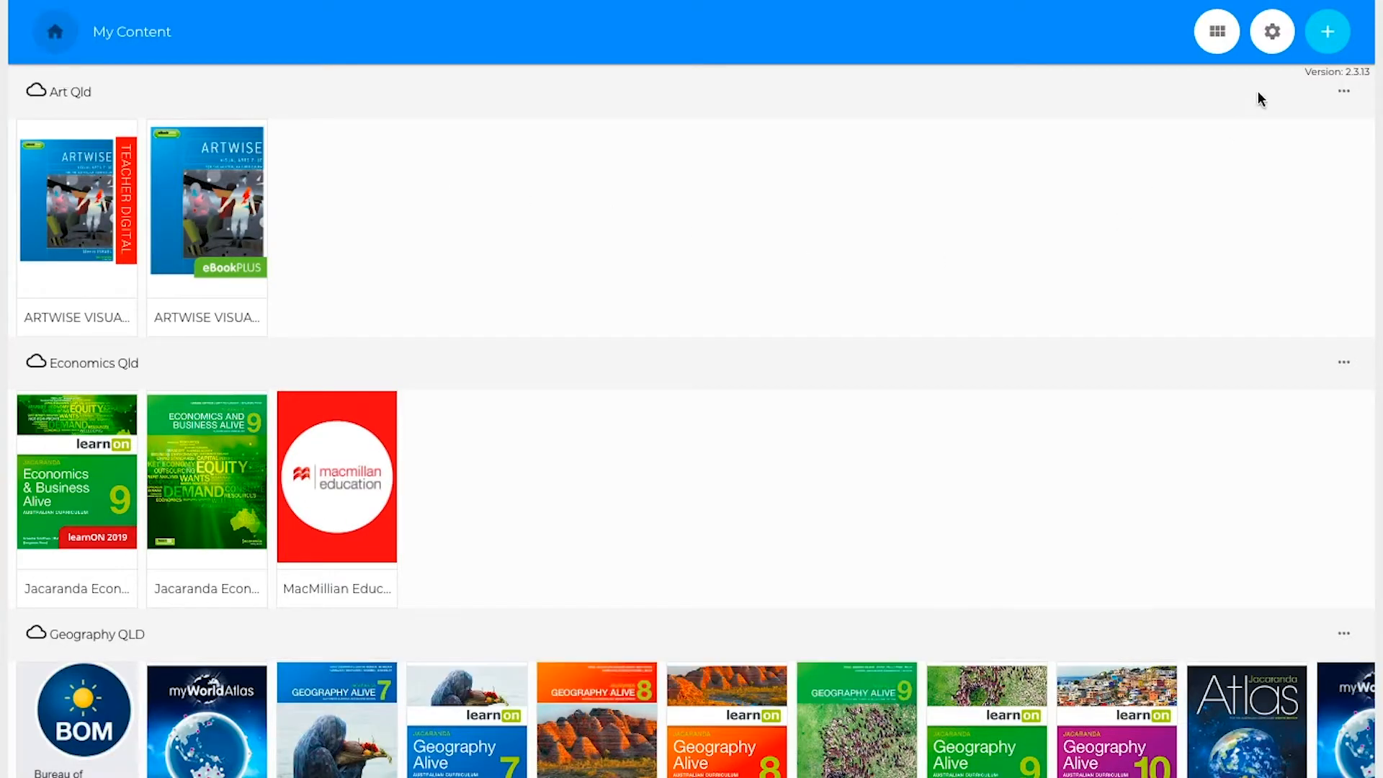
{"action": "left_click", "coordinate": [1340, 43]}
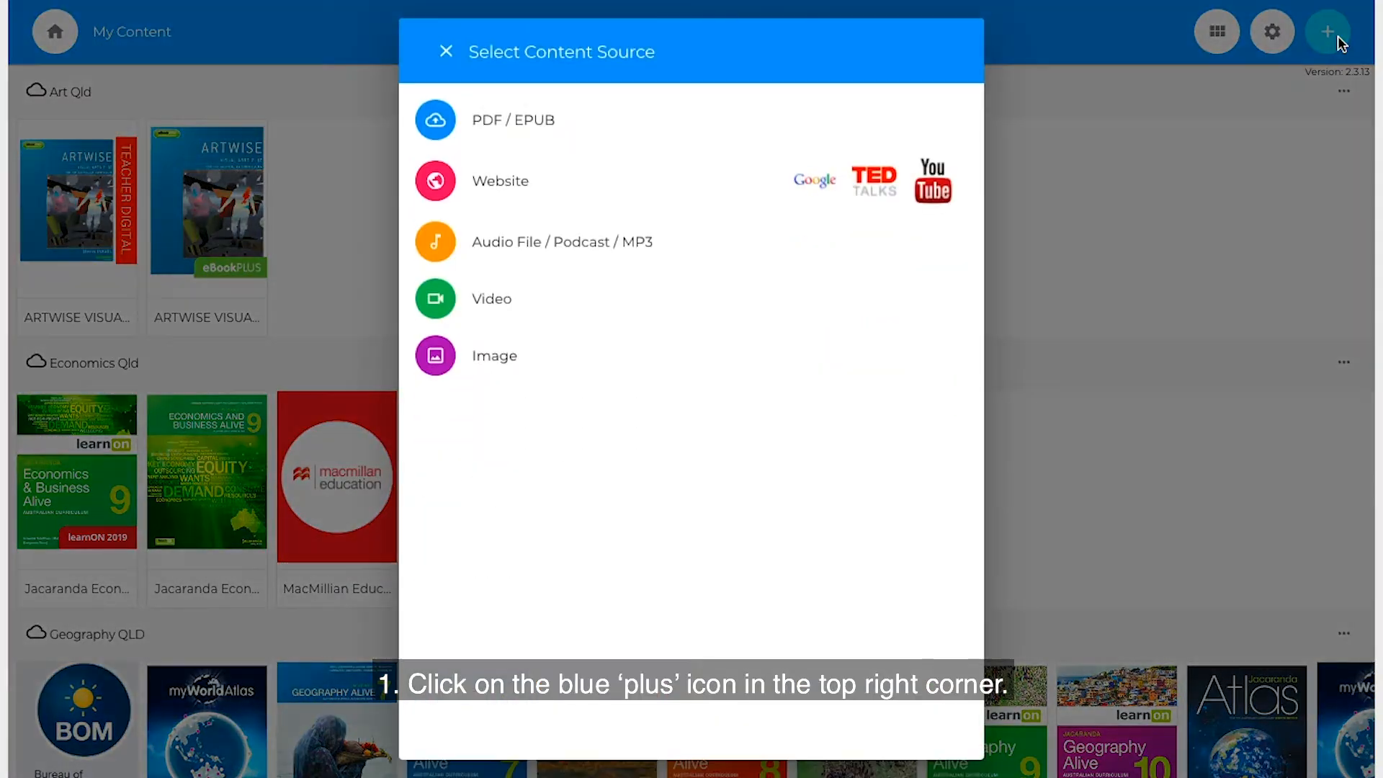
{"action": "left_click", "coordinate": [707, 124]}
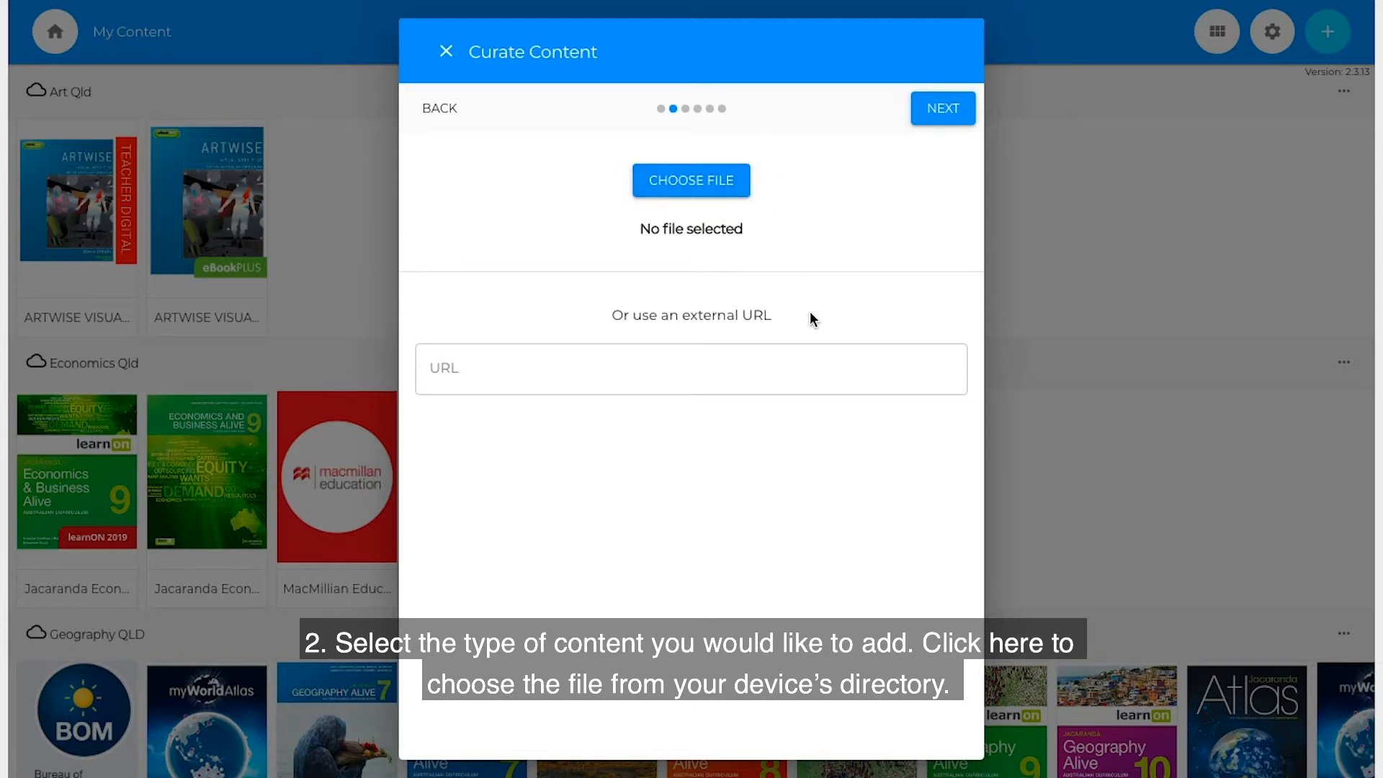
{"action": "left_click", "coordinate": [762, 363]}
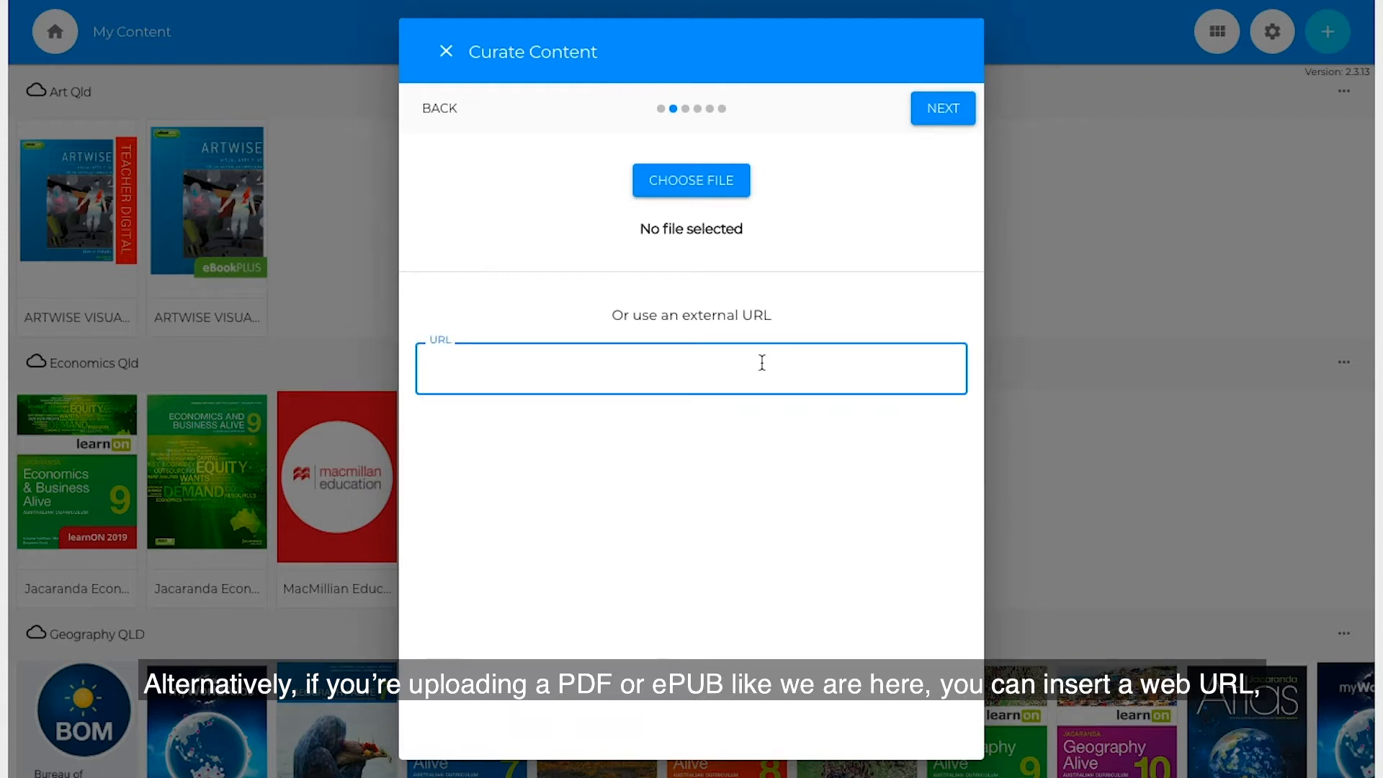
{"action": "left_click", "coordinate": [725, 192]}
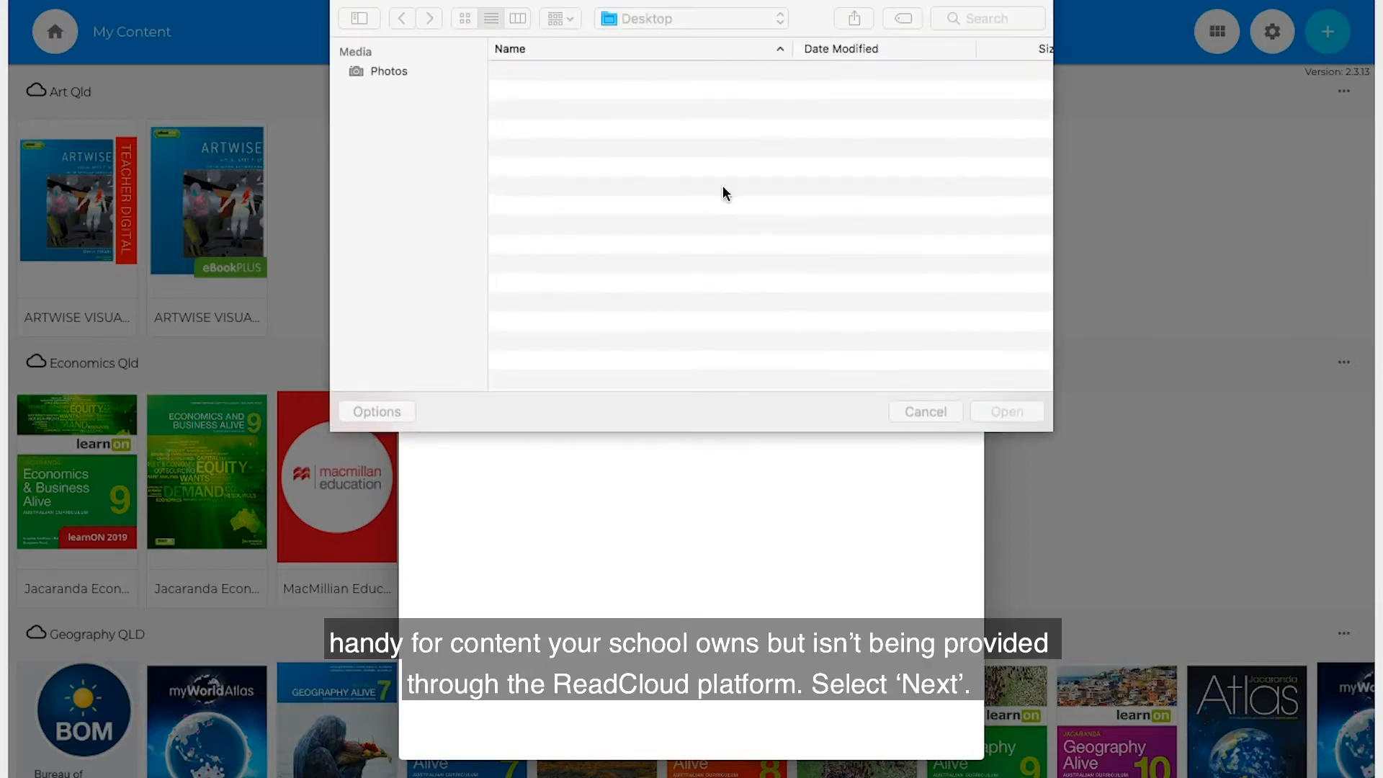
{"action": "double_click", "coordinate": [649, 77]}
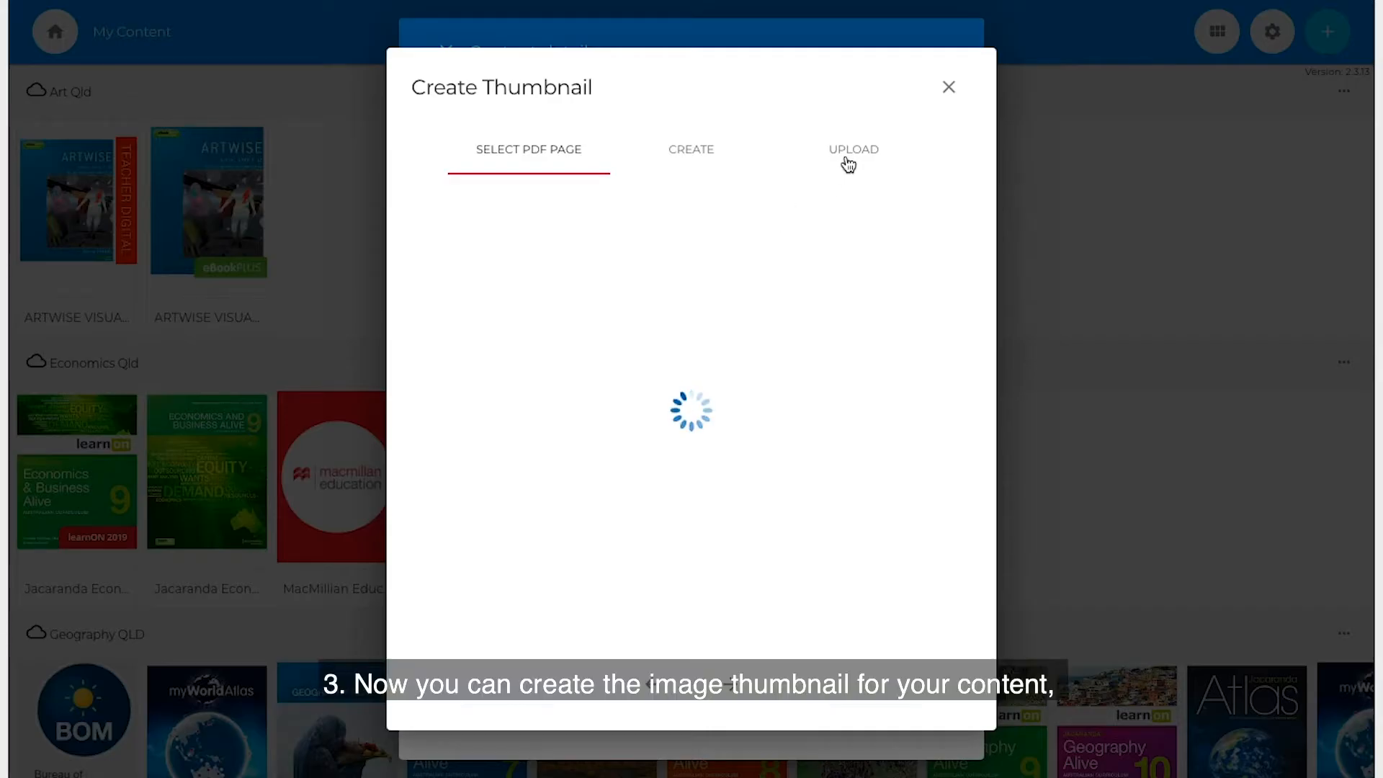
Look at the upload and text options for the thumbnail, and use the displayed PDF page as the content's thumbnail
{"action": "left_click", "coordinate": [849, 165]}
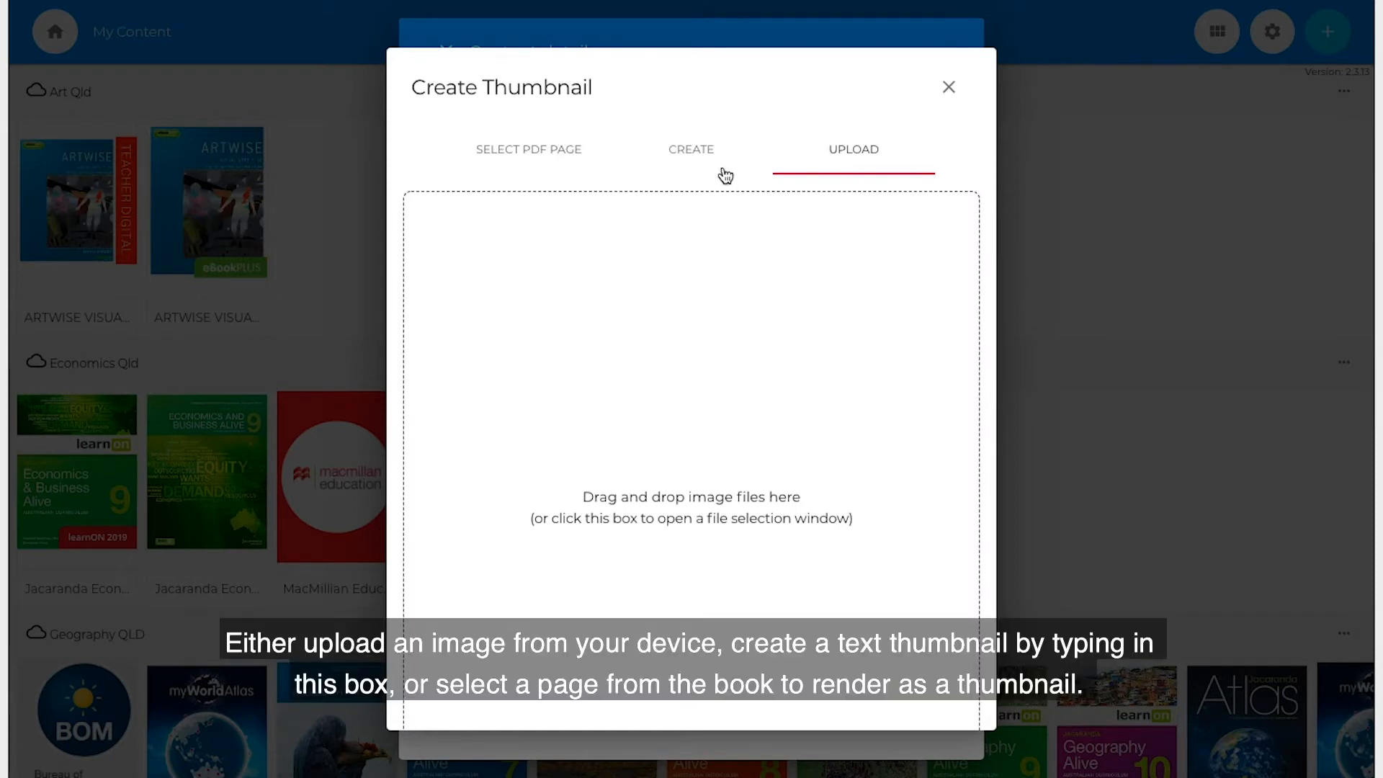
{"action": "left_click", "coordinate": [698, 151]}
{"action": "left_click", "coordinate": [688, 220]}
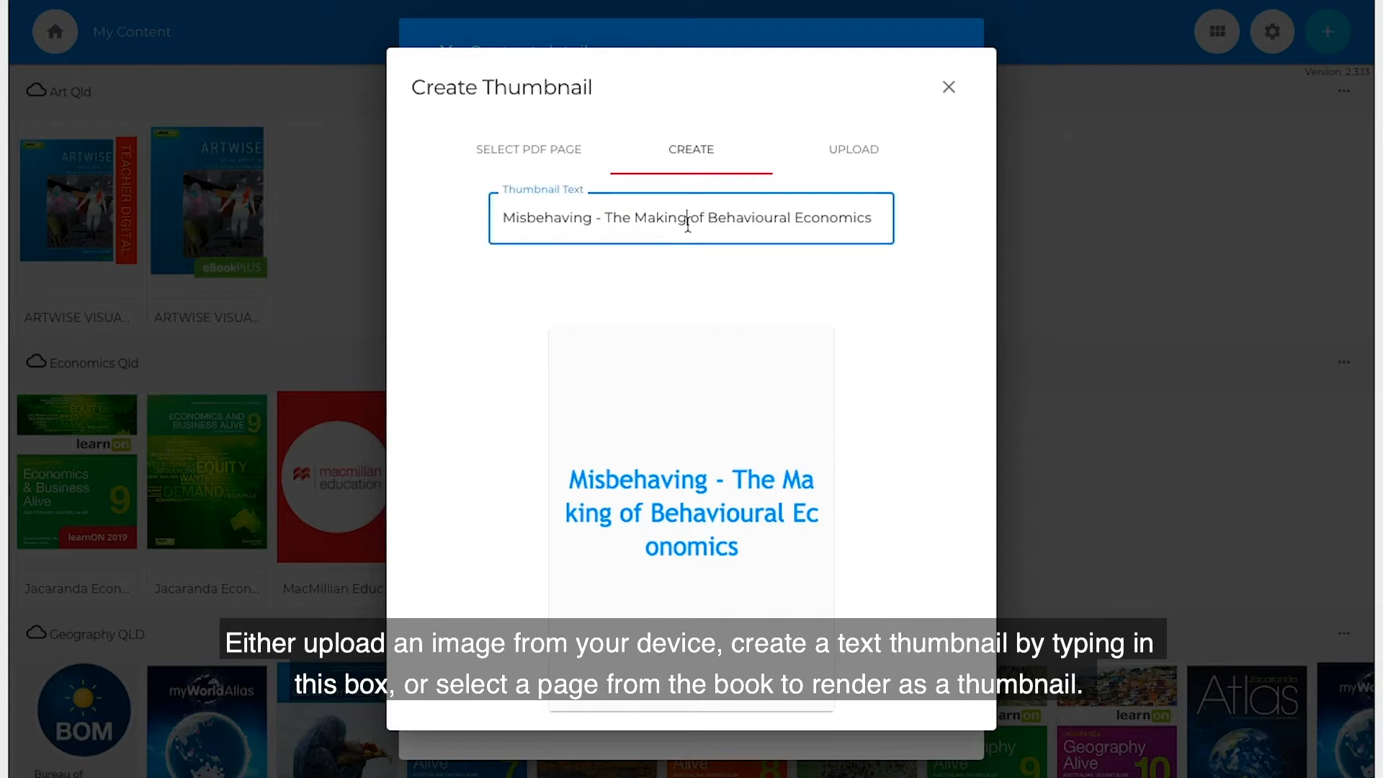
{"action": "left_click", "coordinate": [542, 159]}
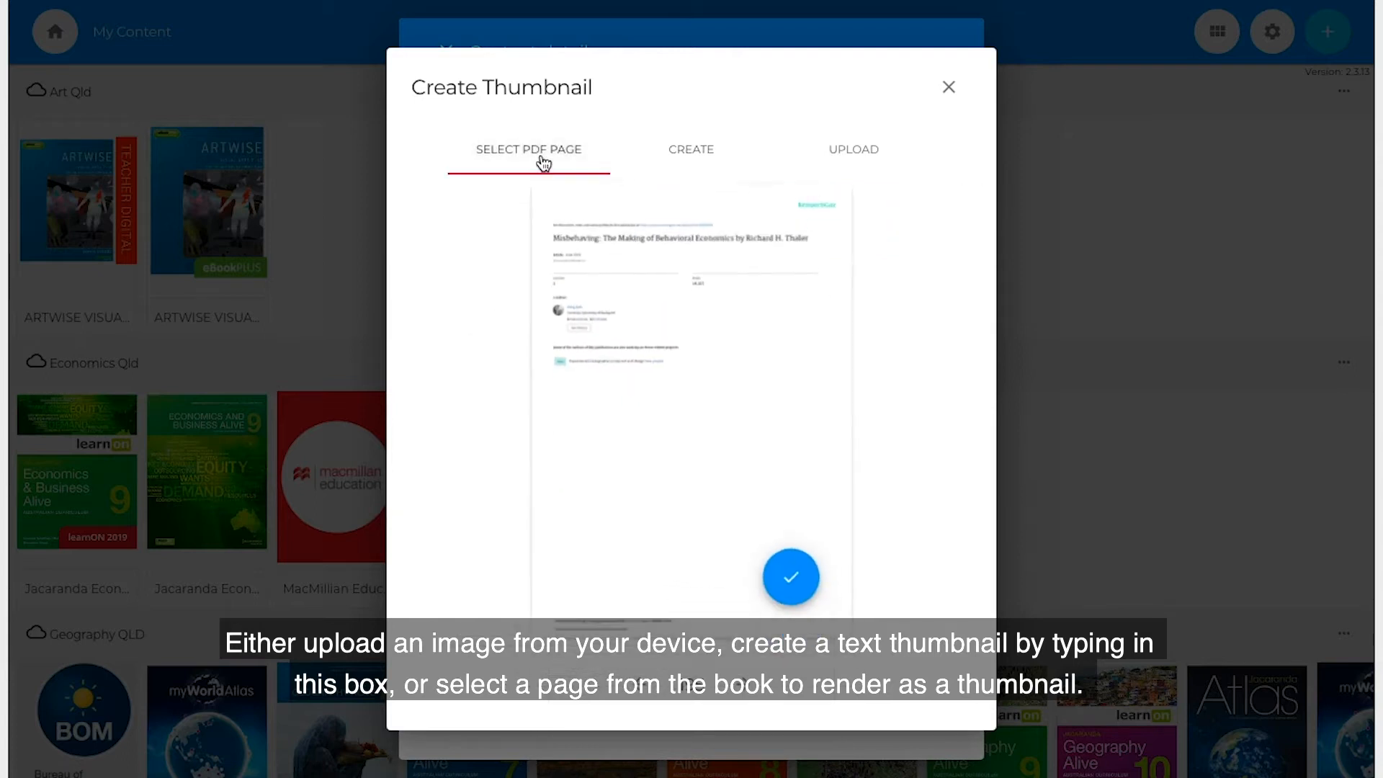
{"action": "left_click", "coordinate": [790, 574]}
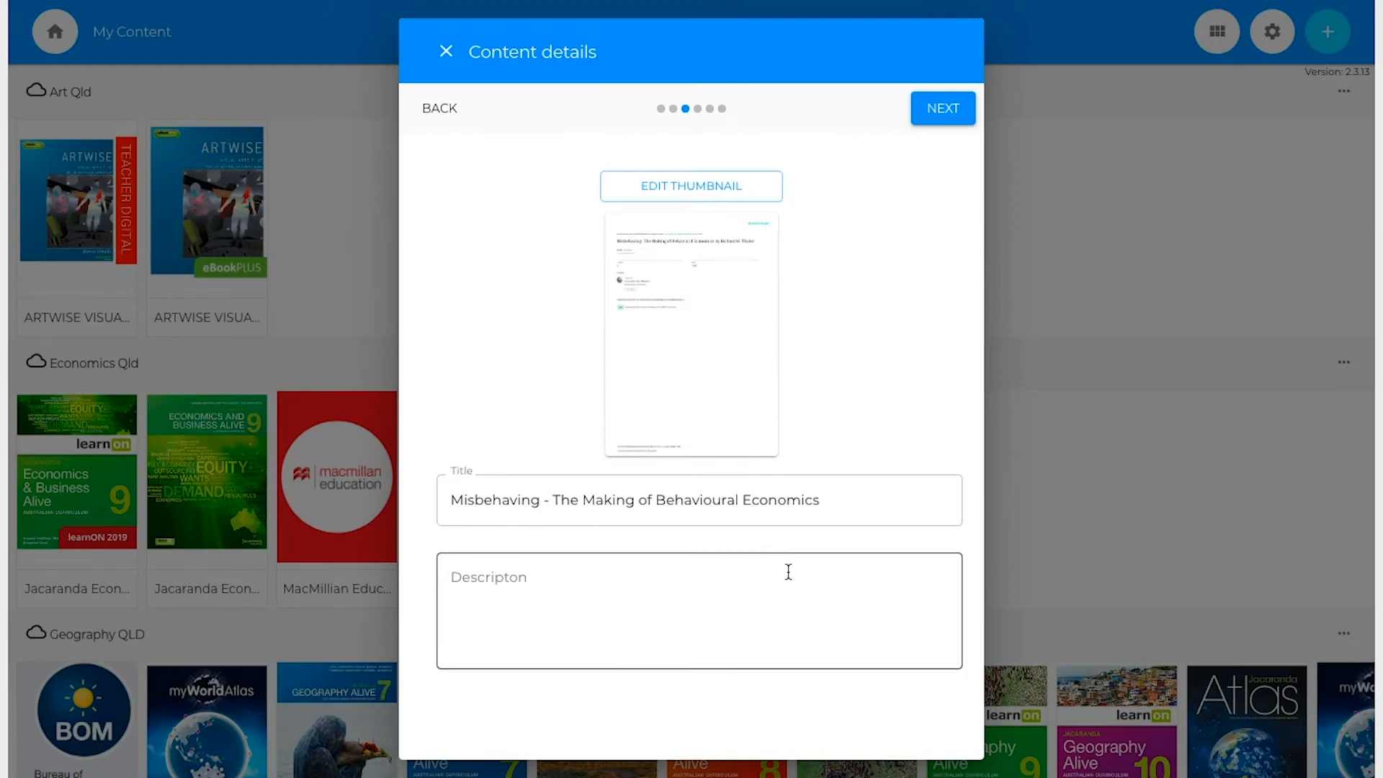
Enter "Description" as the content's description and continue to the cloud assignment
{"action": "left_click", "coordinate": [747, 587]}
{"action": "type", "text": "Description"}
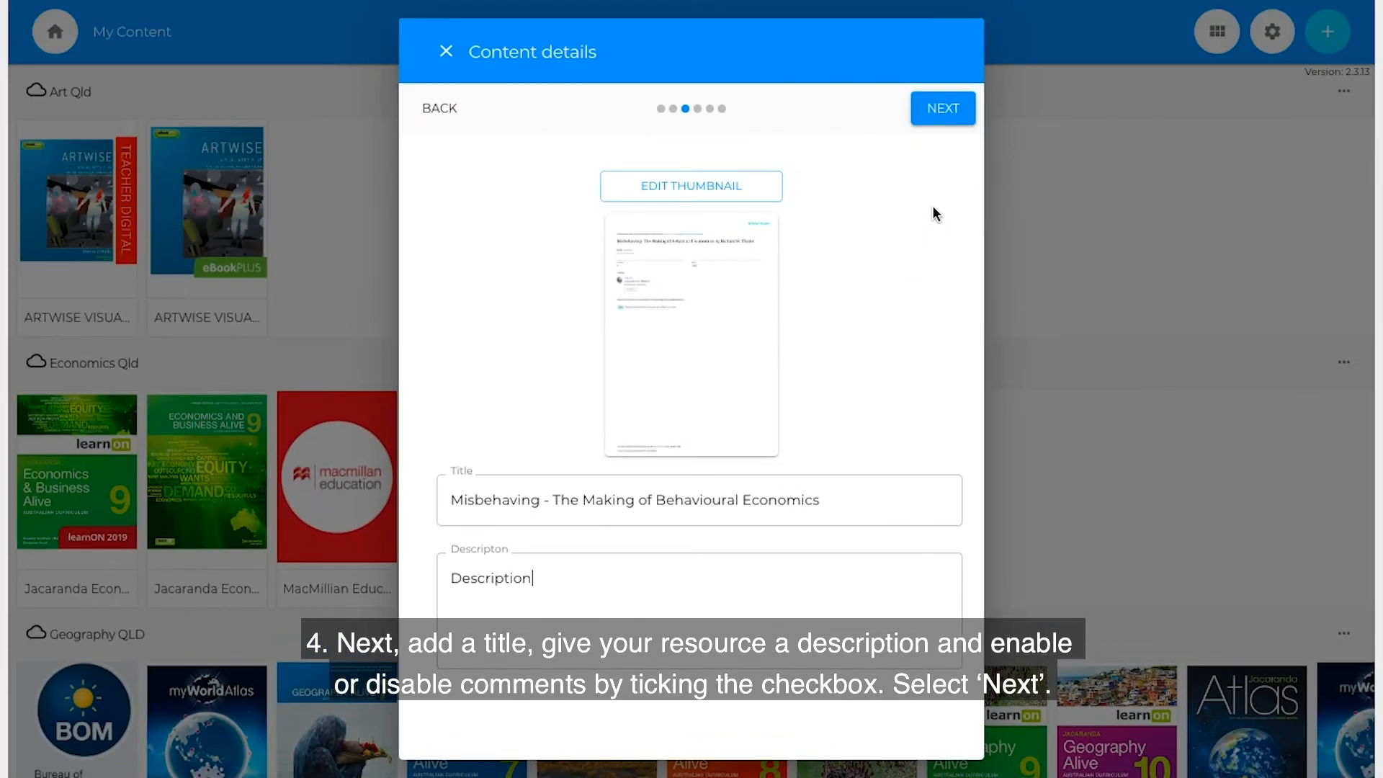
{"action": "left_click", "coordinate": [936, 113]}
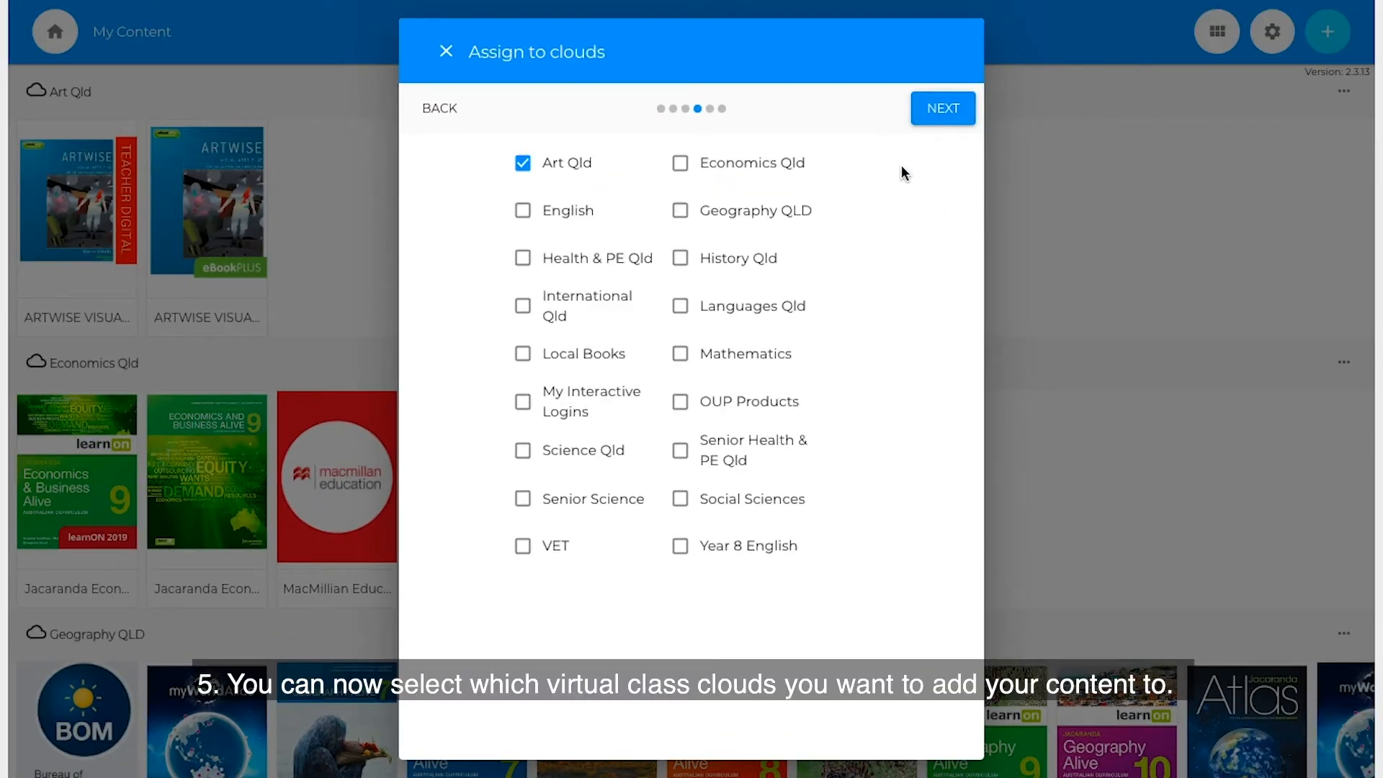
Assign the content to Health & PE Qld, Local Books and My Interactive Logins besides Art Qld, leaving Geography QLD unassigned, and continue to the tags
{"action": "left_click", "coordinate": [681, 211]}
{"action": "left_click", "coordinate": [525, 261]}
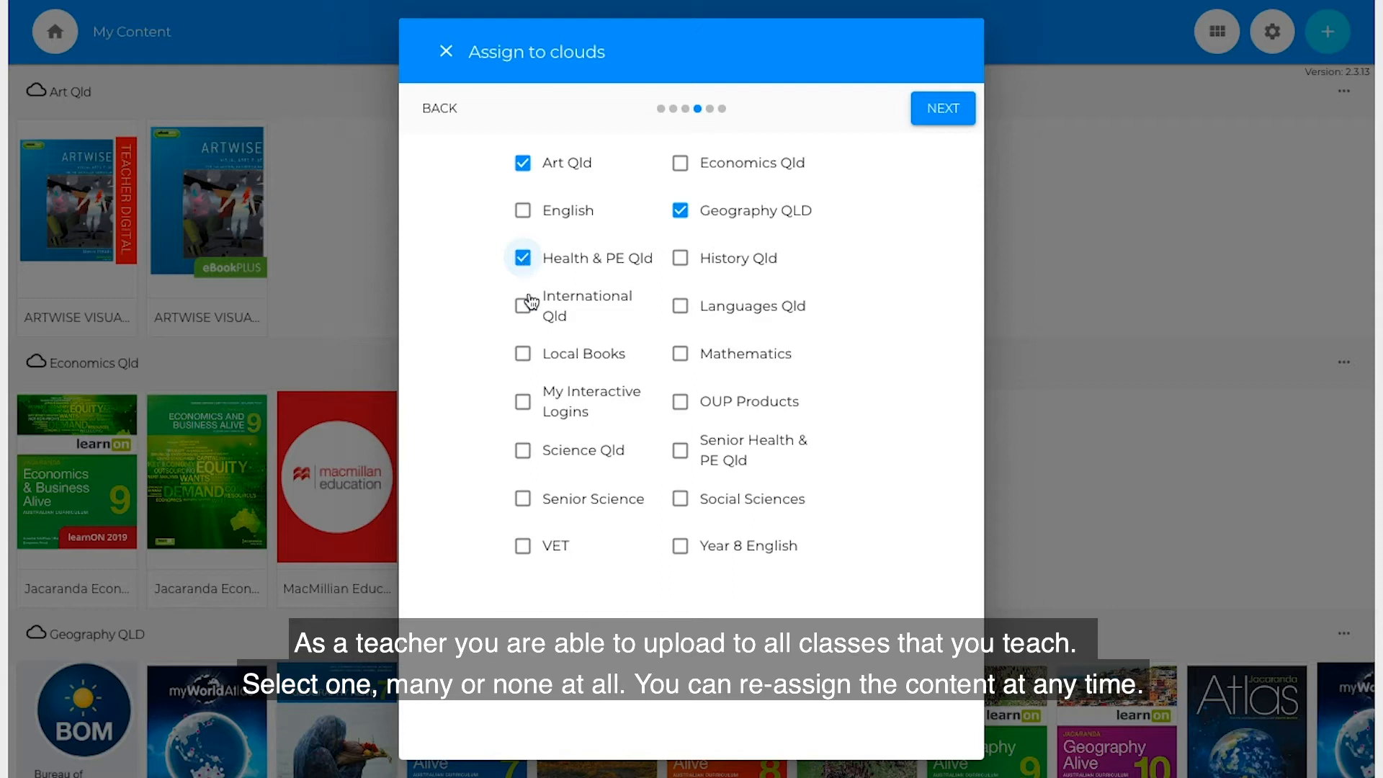
{"action": "left_click", "coordinate": [523, 405]}
{"action": "left_click", "coordinate": [525, 354]}
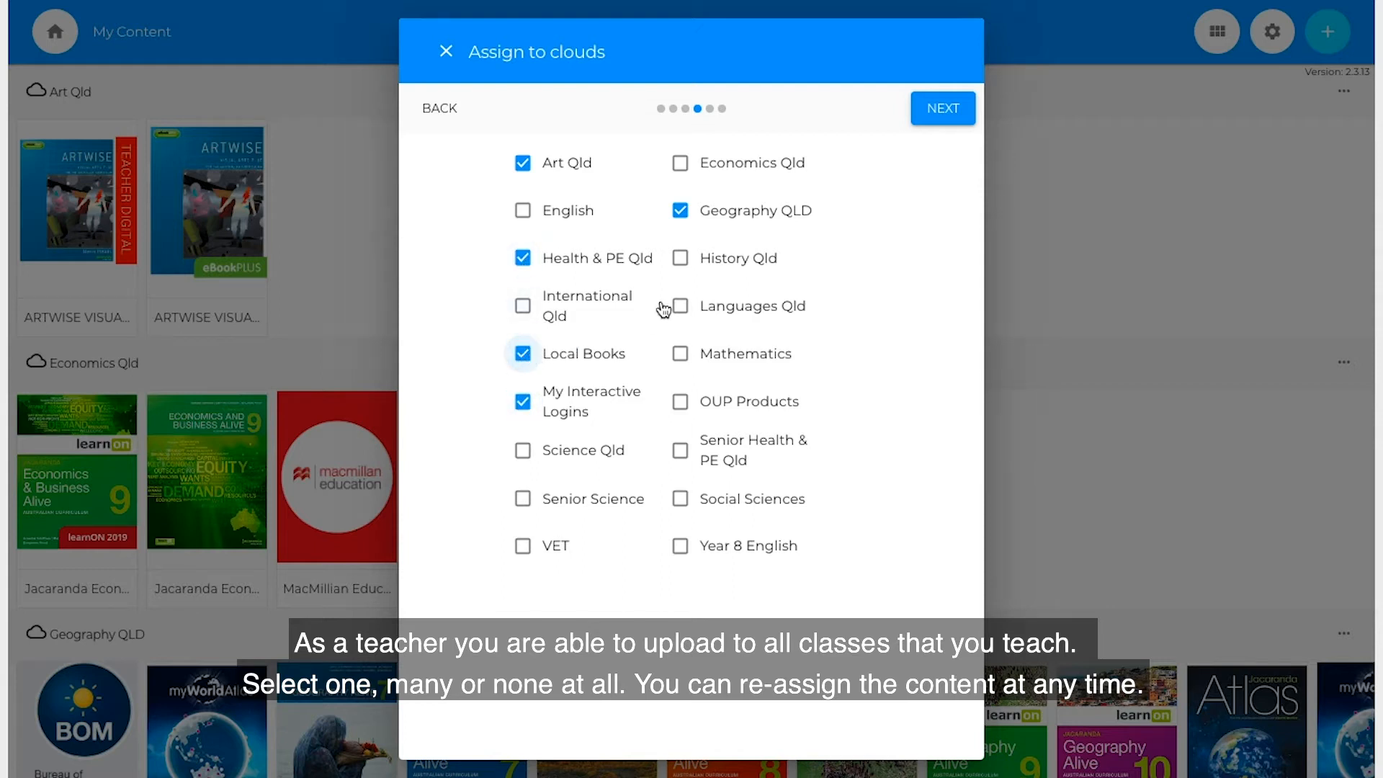
{"action": "left_click", "coordinate": [683, 212]}
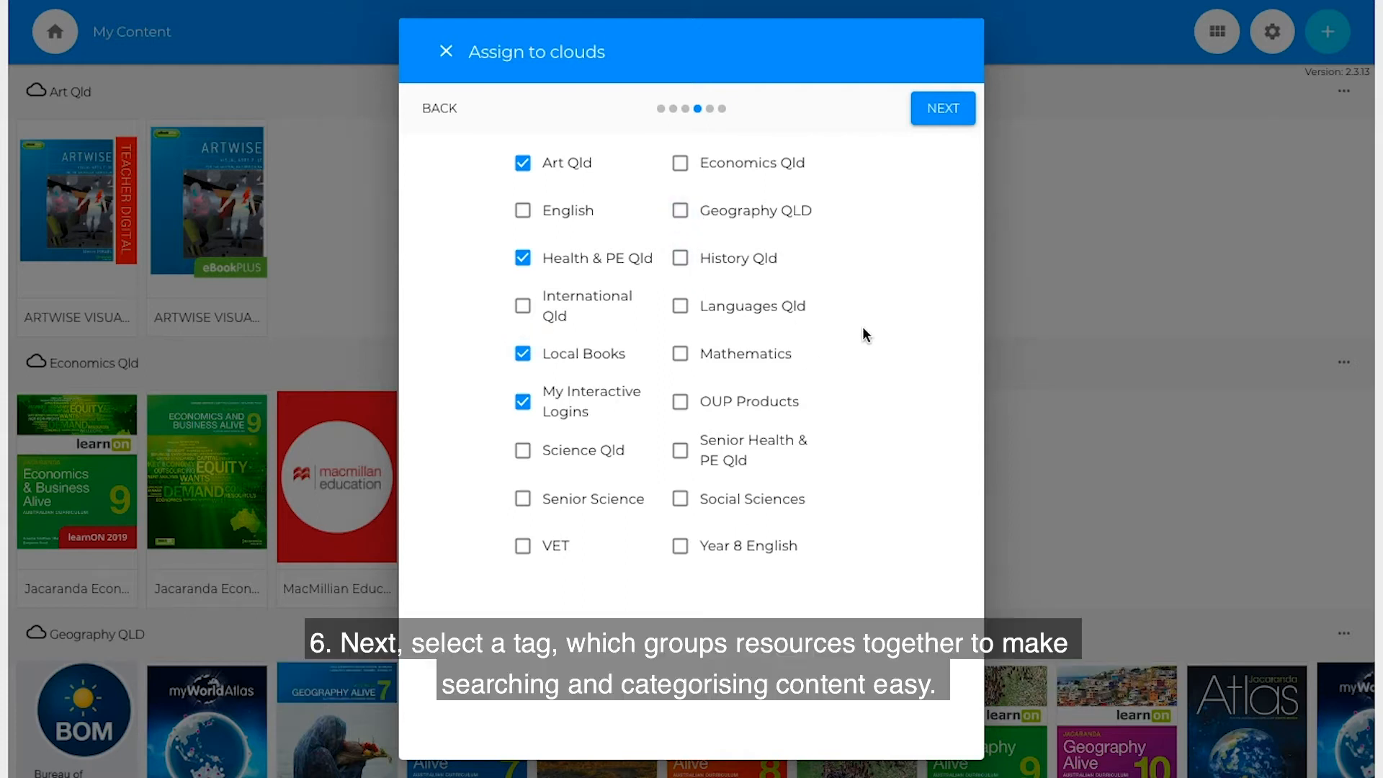
{"action": "left_click", "coordinate": [944, 109]}
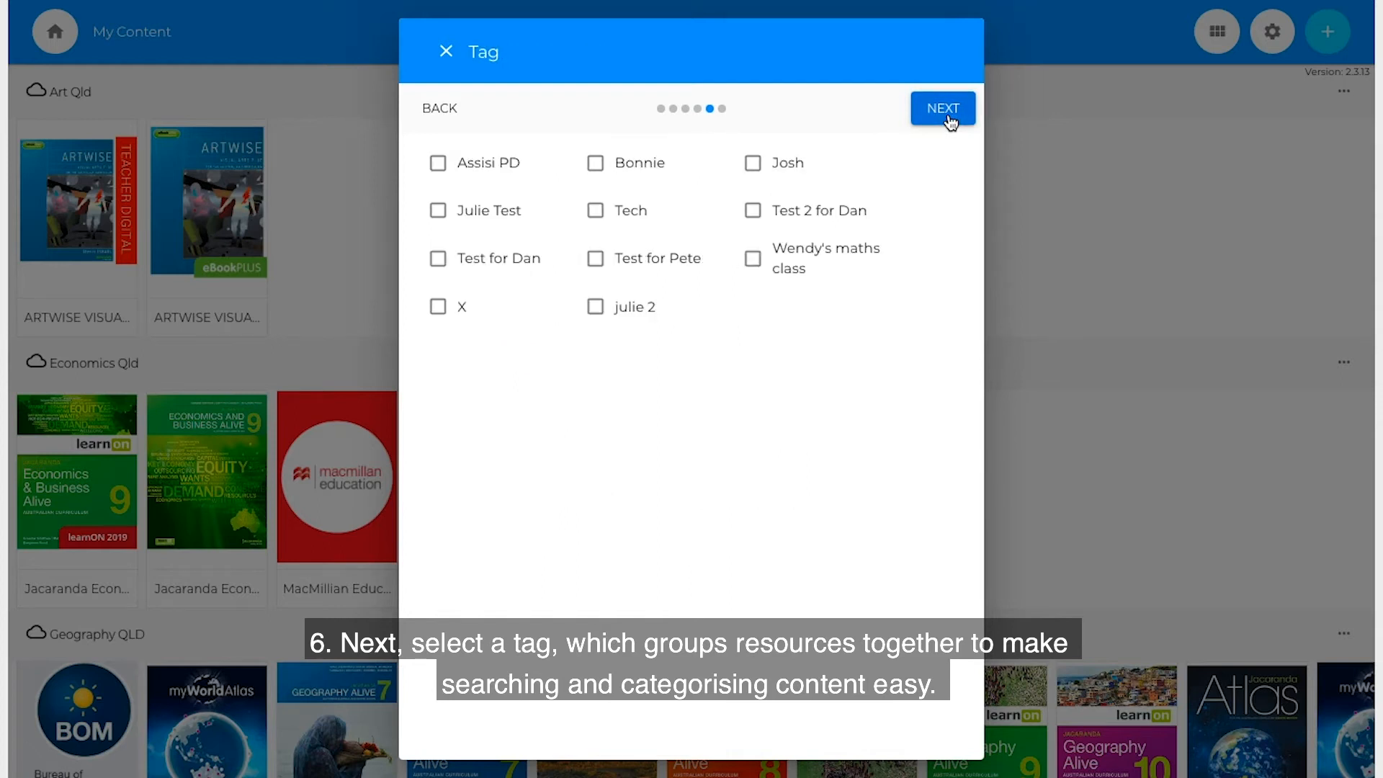
Tag the content with X and Tech and continue to the terms and conditions
{"action": "left_click", "coordinate": [439, 309]}
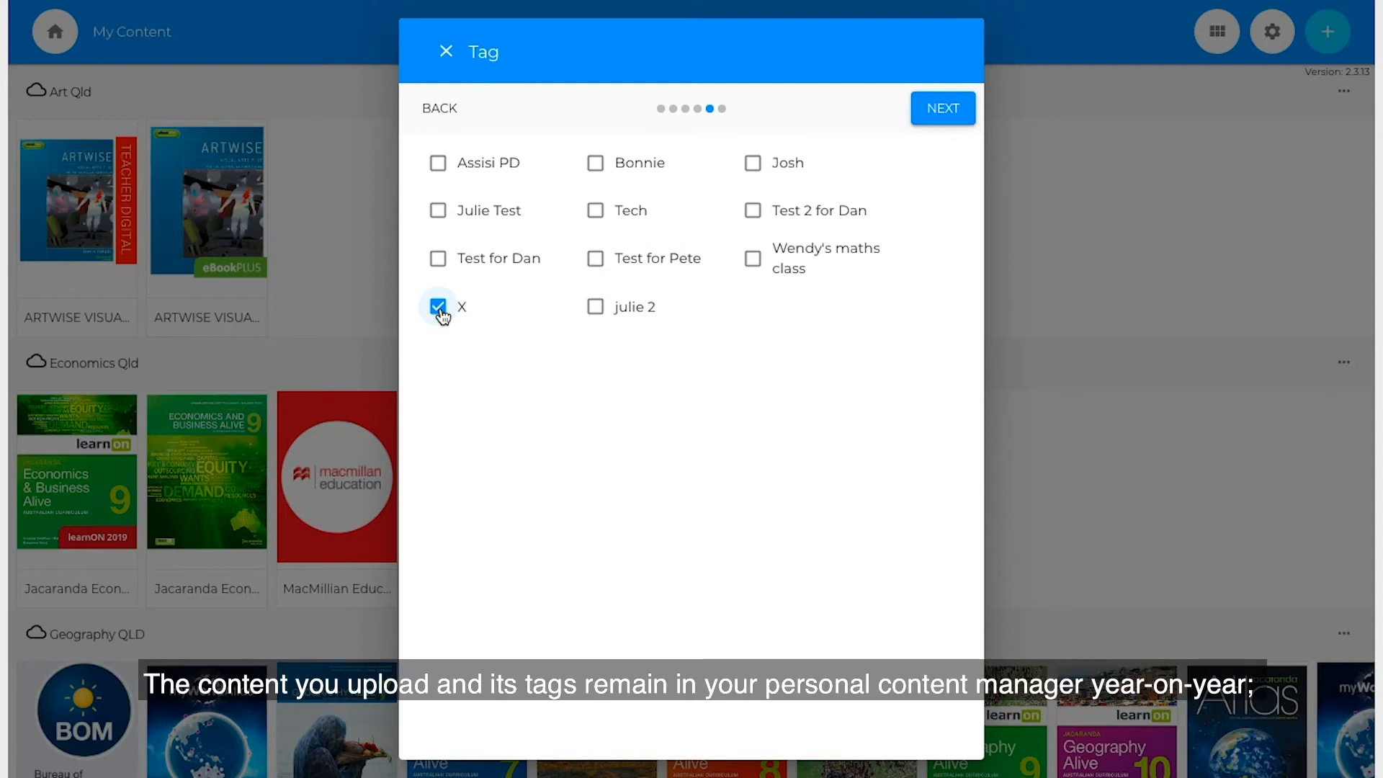
{"action": "left_click", "coordinate": [598, 215]}
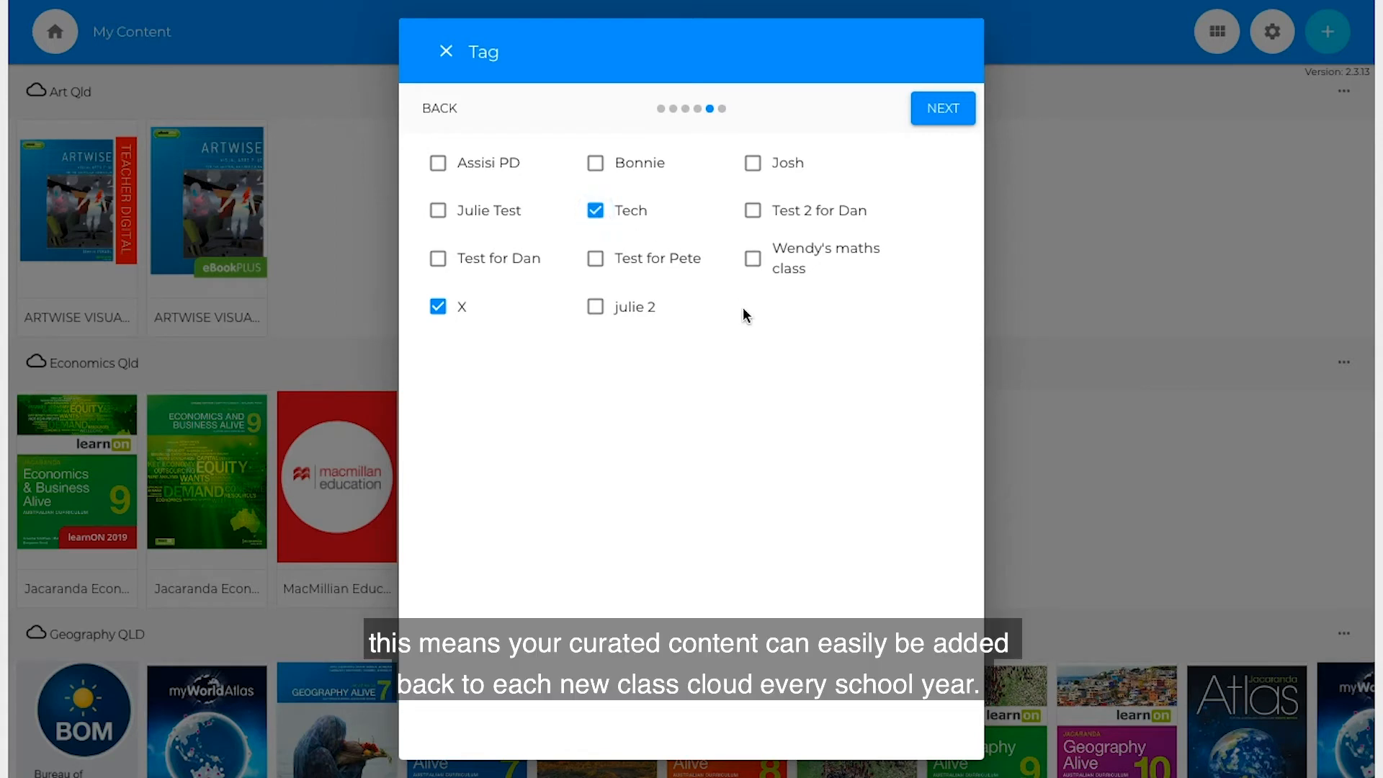
{"action": "left_click", "coordinate": [932, 116]}
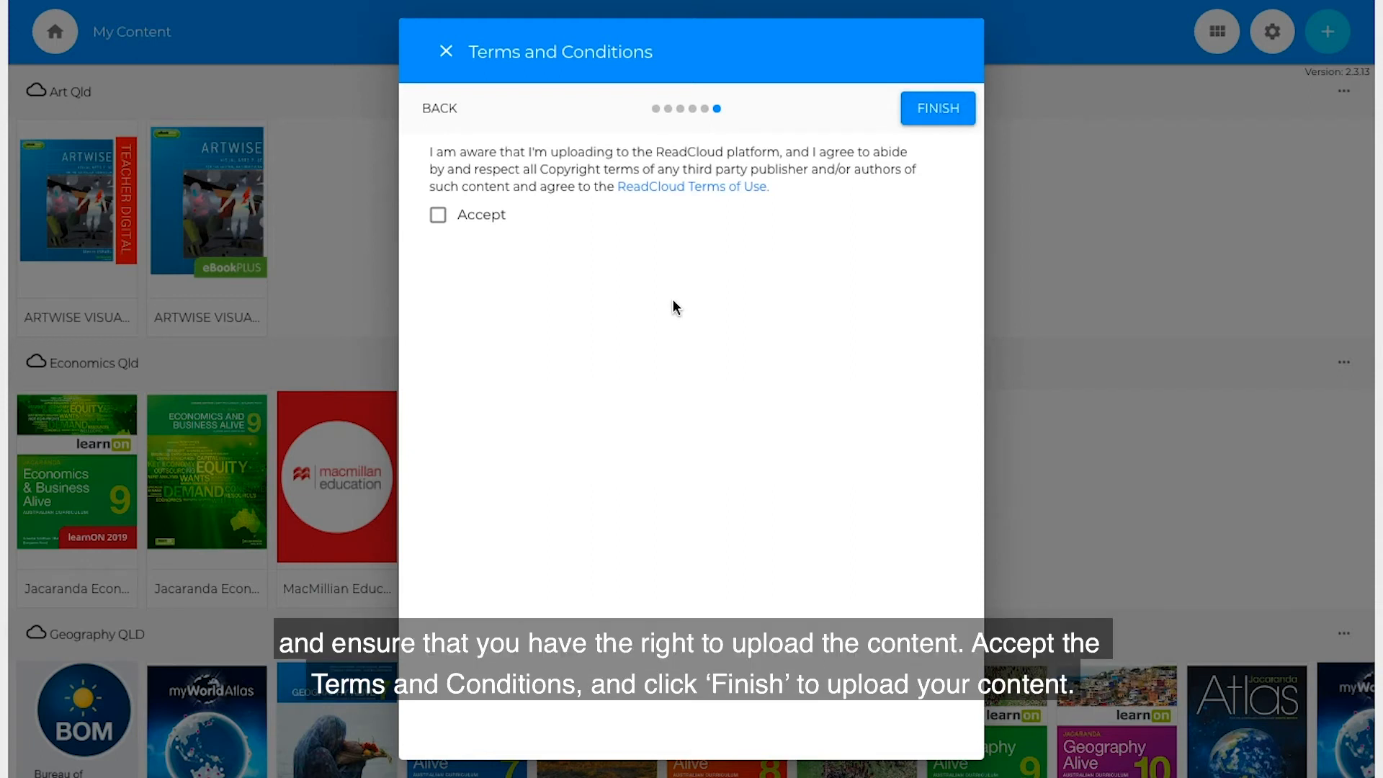
Accept the terms and conditions and finish uploading the content
{"action": "left_click", "coordinate": [439, 216]}
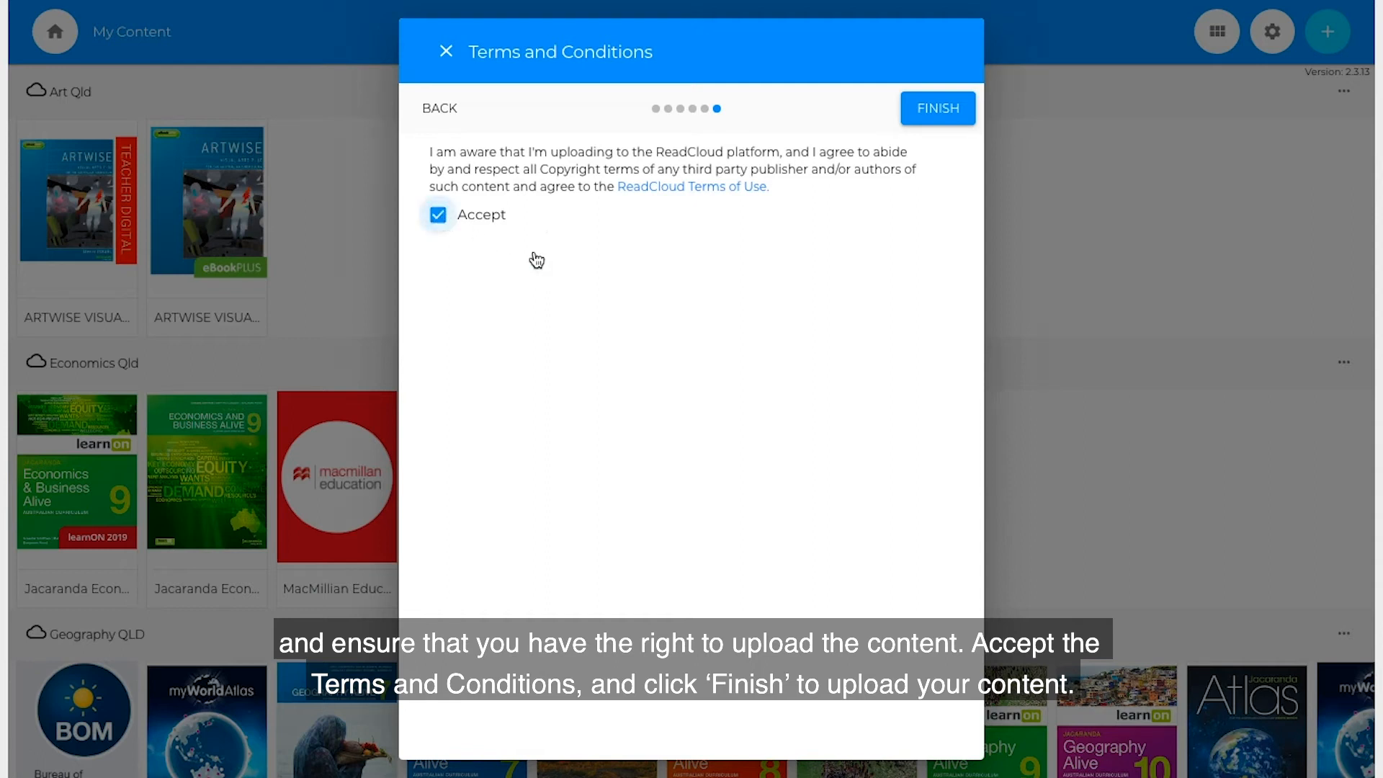
{"action": "left_click", "coordinate": [927, 121]}
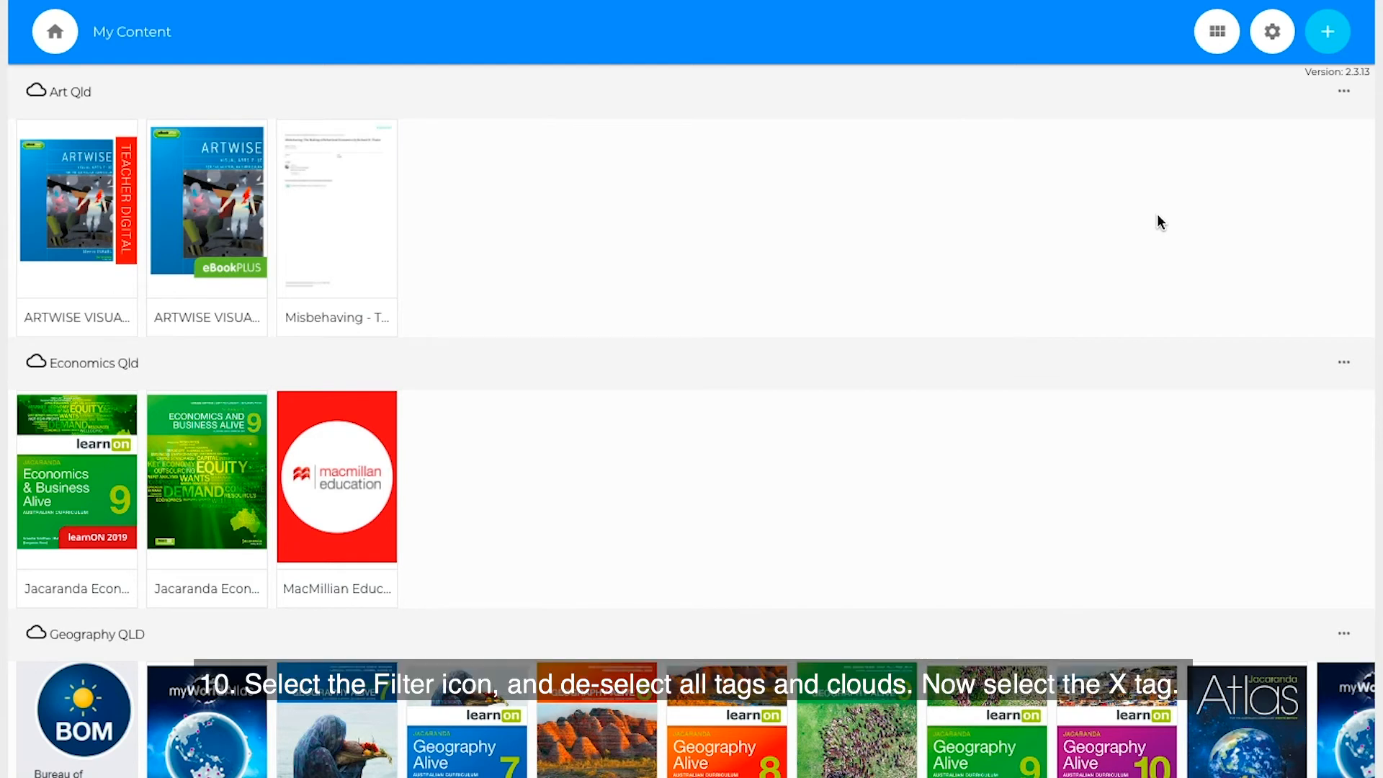
Filter the content by the X tag alone, with all other tags and all clouds deselected, and look through the cloud list
{"action": "left_click", "coordinate": [1274, 45]}
{"action": "left_click", "coordinate": [1336, 89]}
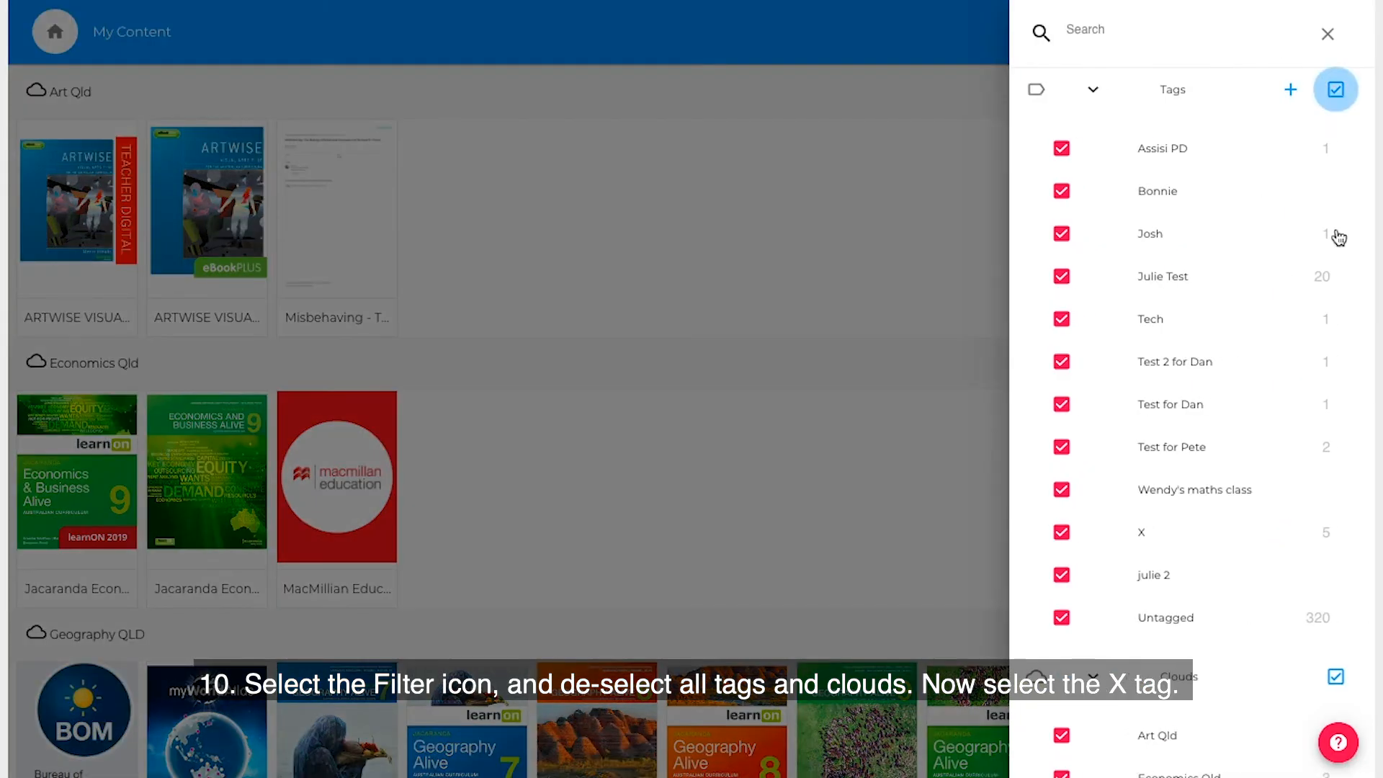
{"action": "left_click", "coordinate": [1336, 677]}
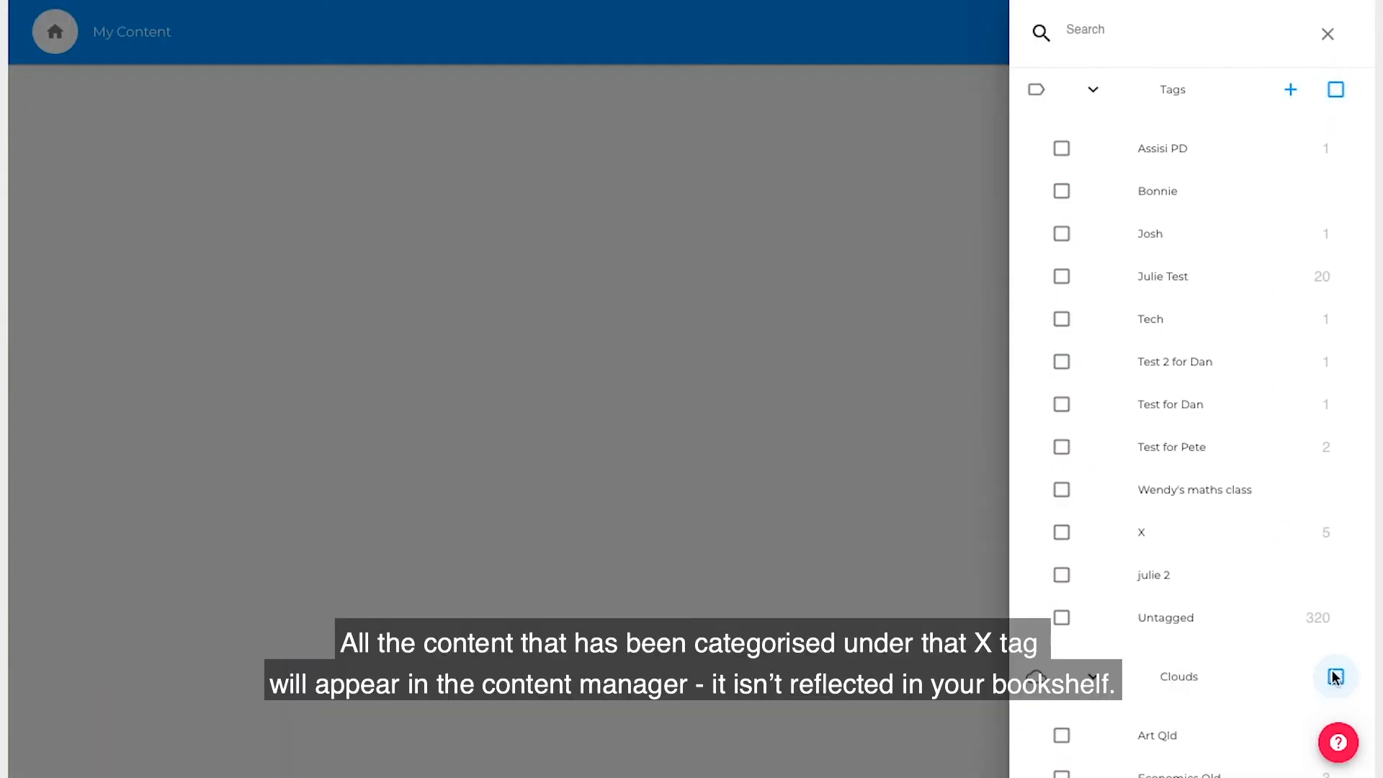
{"action": "left_click", "coordinate": [1062, 541]}
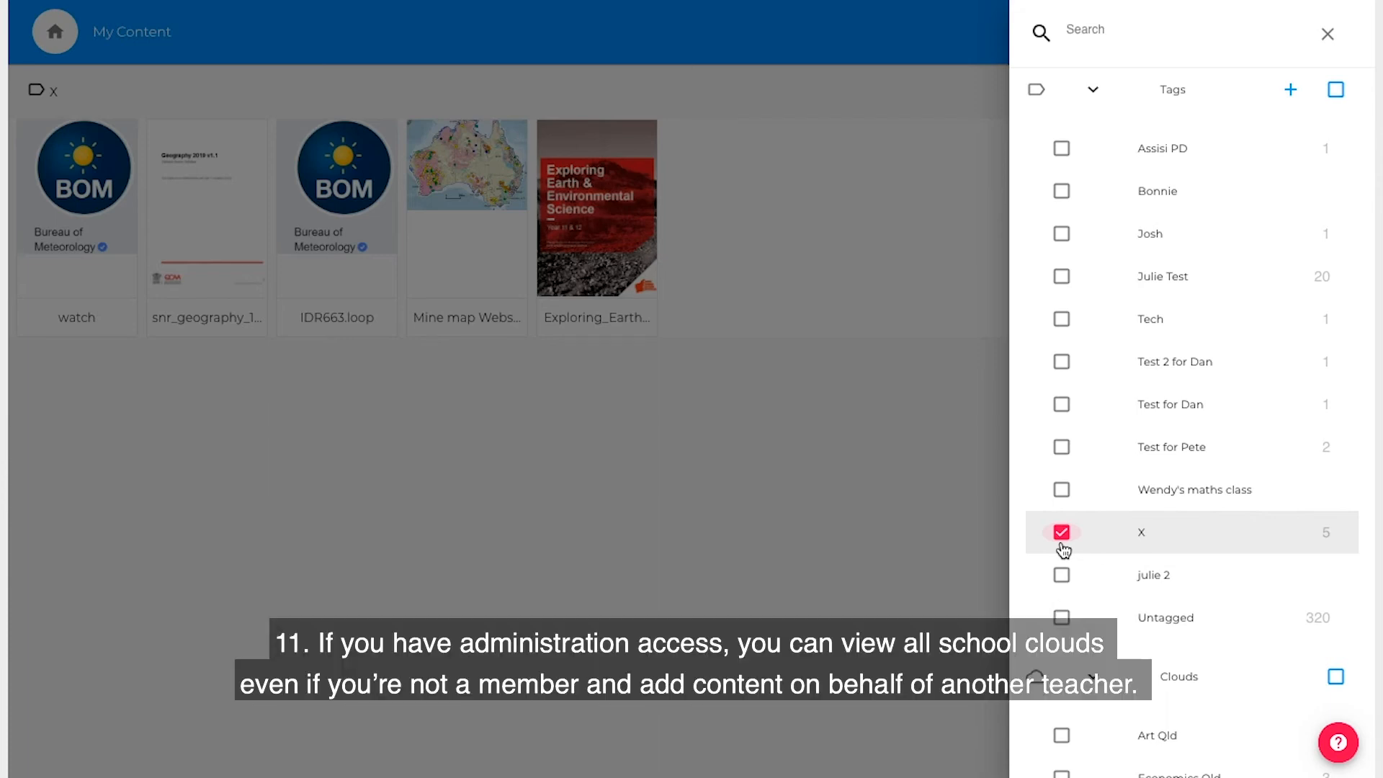
{"action": "scroll", "coordinate": [1064, 549], "scroll_direction": "down", "scroll_amount": 8}
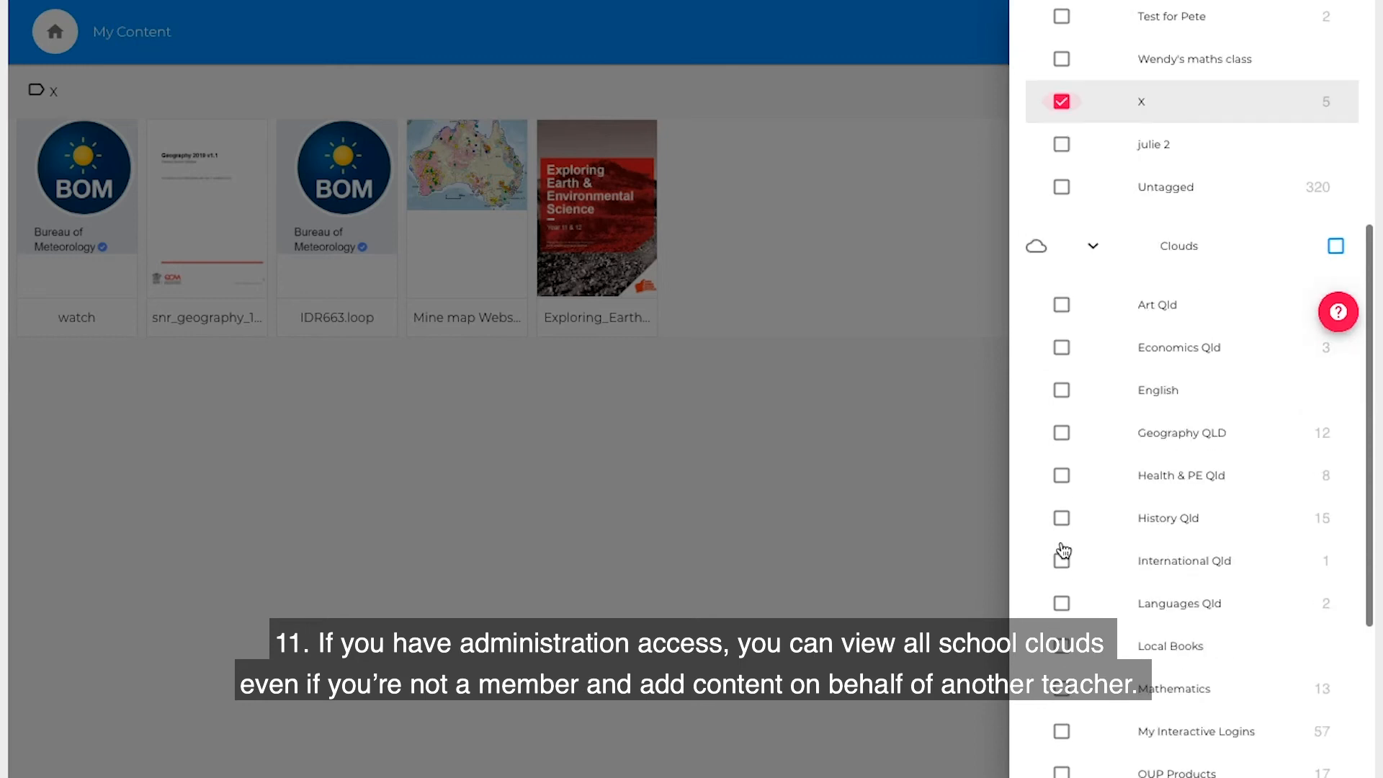
{"action": "scroll", "coordinate": [1064, 549], "scroll_direction": "down", "scroll_amount": 2}
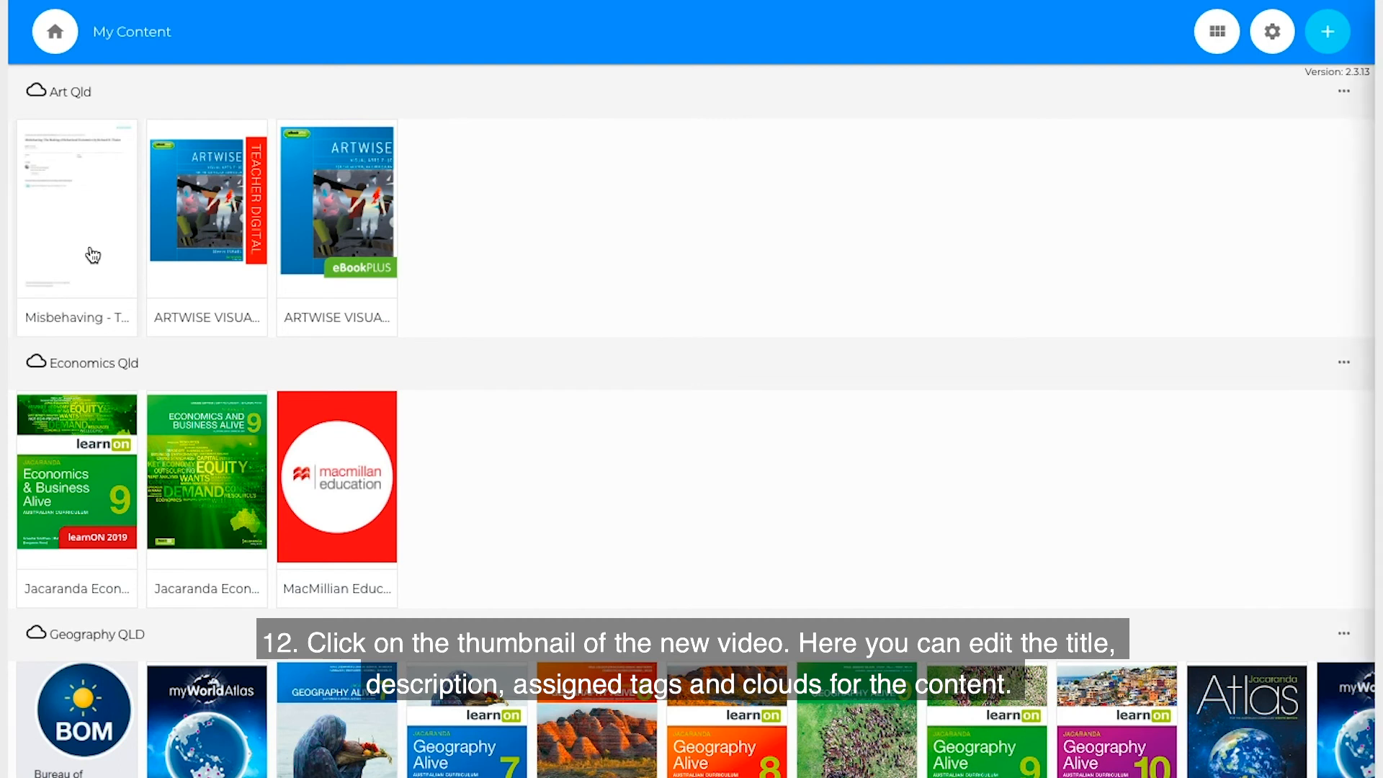
Review the details and timestamps of the Misbehaving content in Art Qld, add the Tech tag to it and save
{"action": "left_click", "coordinate": [93, 255]}
{"action": "scroll", "coordinate": [1095, 504], "scroll_direction": "down", "scroll_amount": 4}
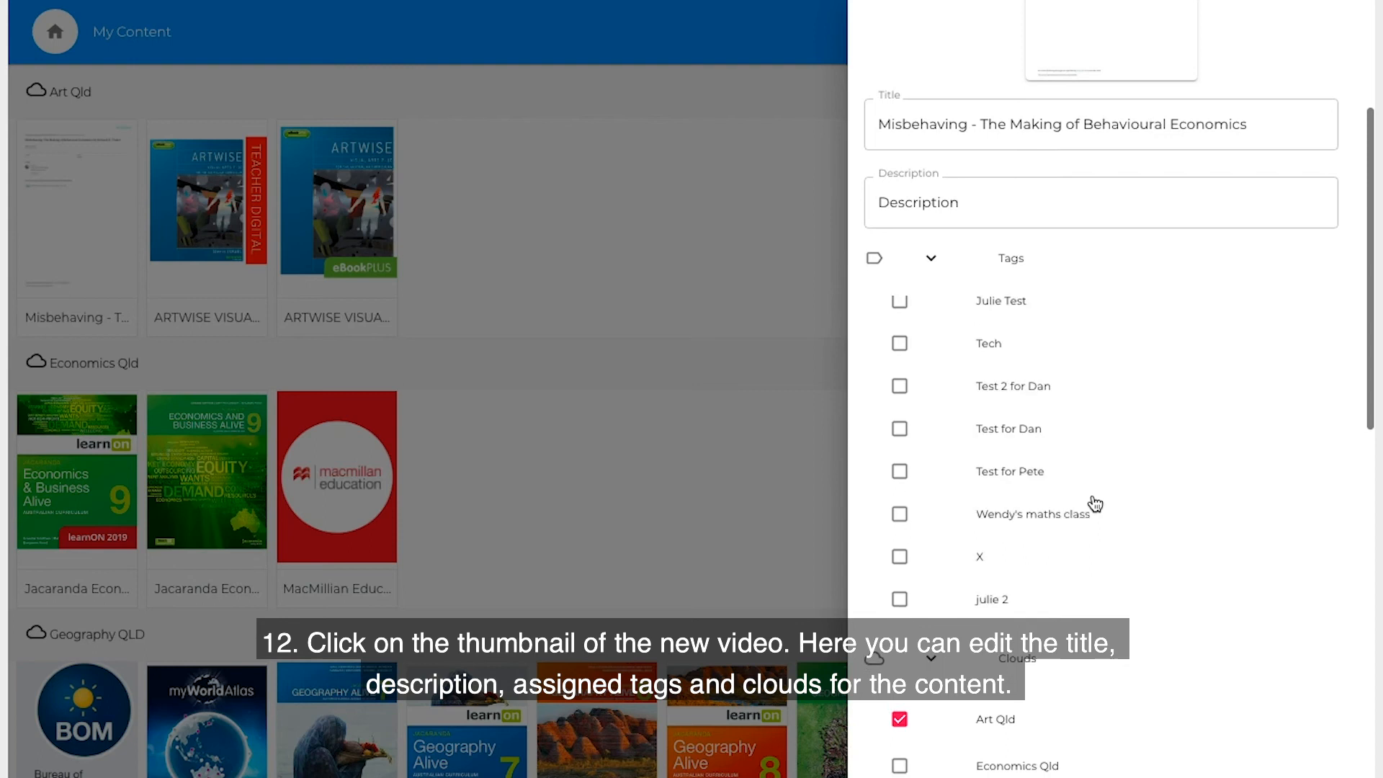
{"action": "scroll", "coordinate": [1094, 500], "scroll_direction": "down", "scroll_amount": 10}
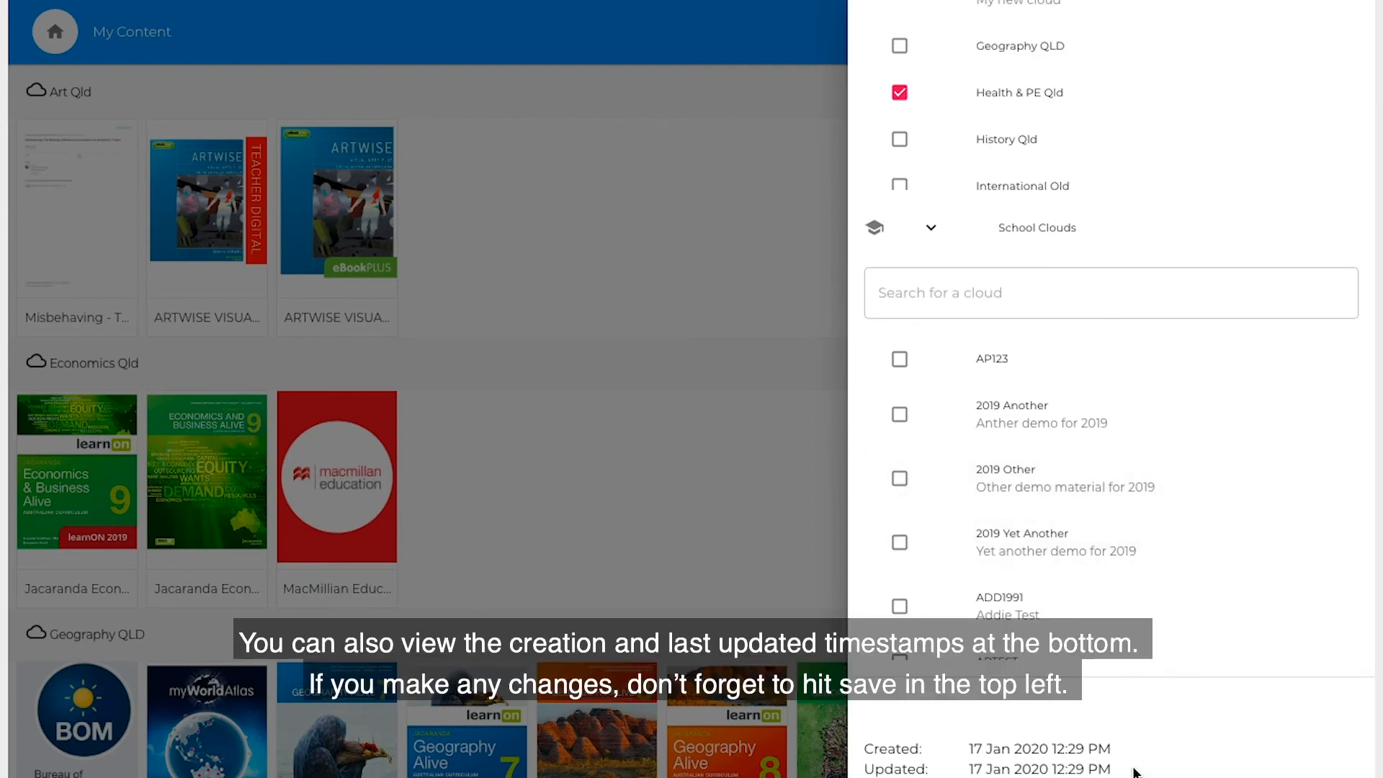
{"action": "scroll", "coordinate": [1152, 278], "scroll_direction": "up", "scroll_amount": 15}
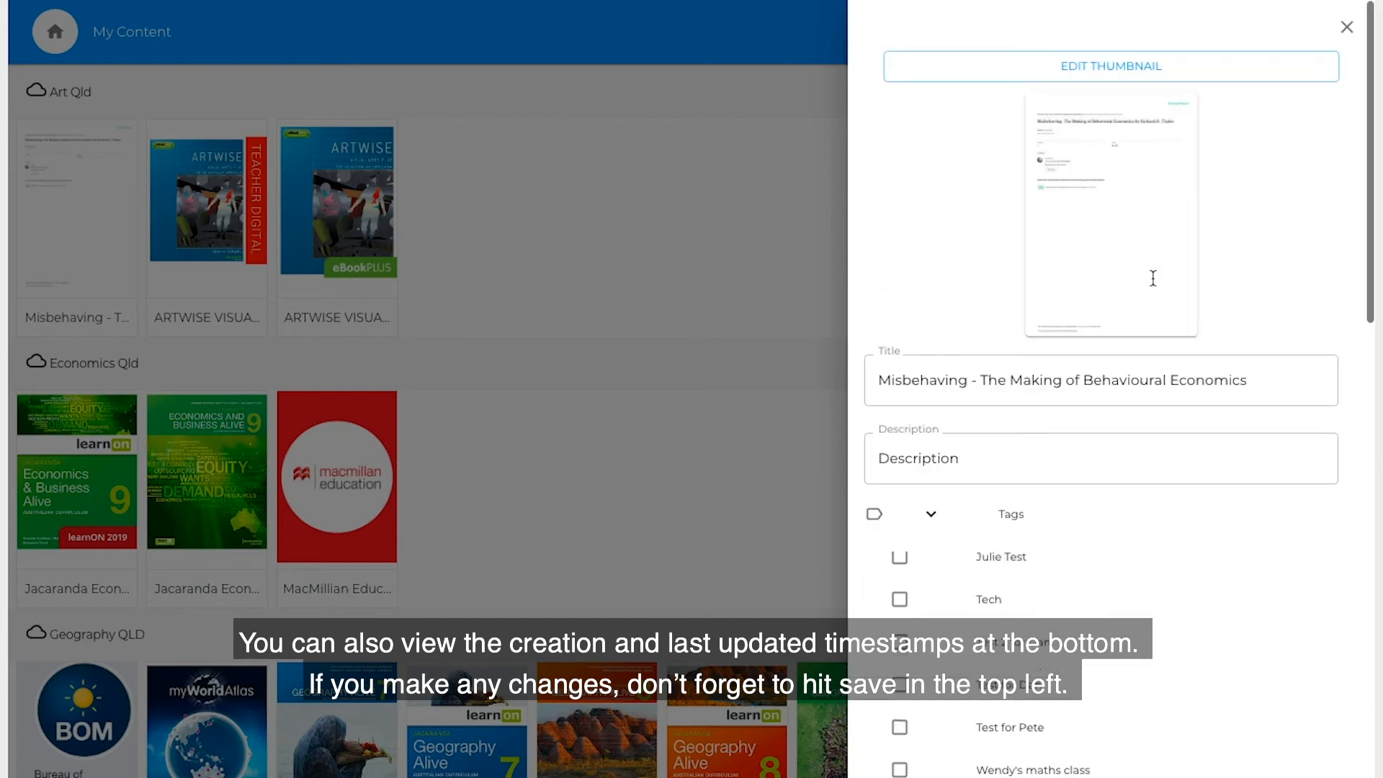
{"action": "left_click", "coordinate": [900, 600]}
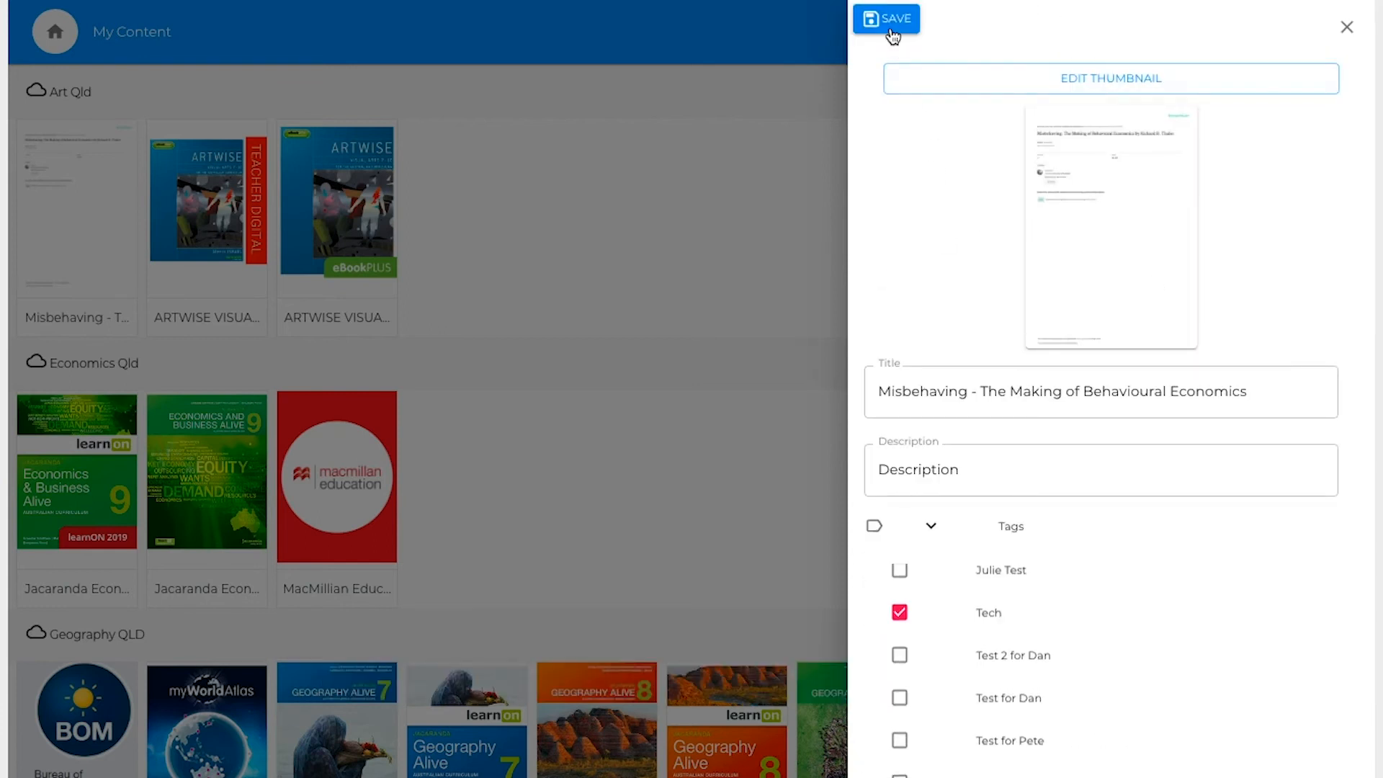
{"action": "left_click", "coordinate": [891, 31]}
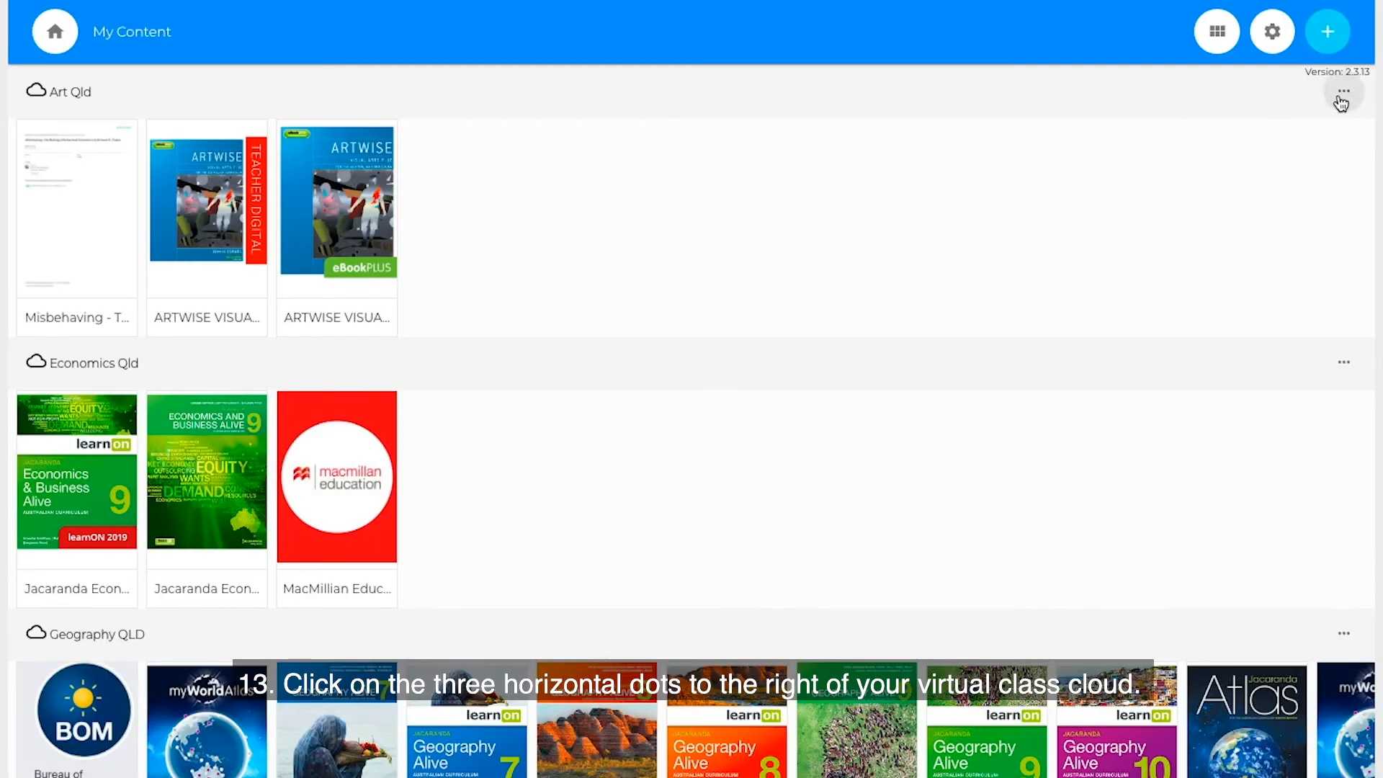
Reorder the Art Qld cloud so both ARTWISE books precede Misbehaving, save the order and return to the bookshelf
{"action": "left_click", "coordinate": [1340, 101]}
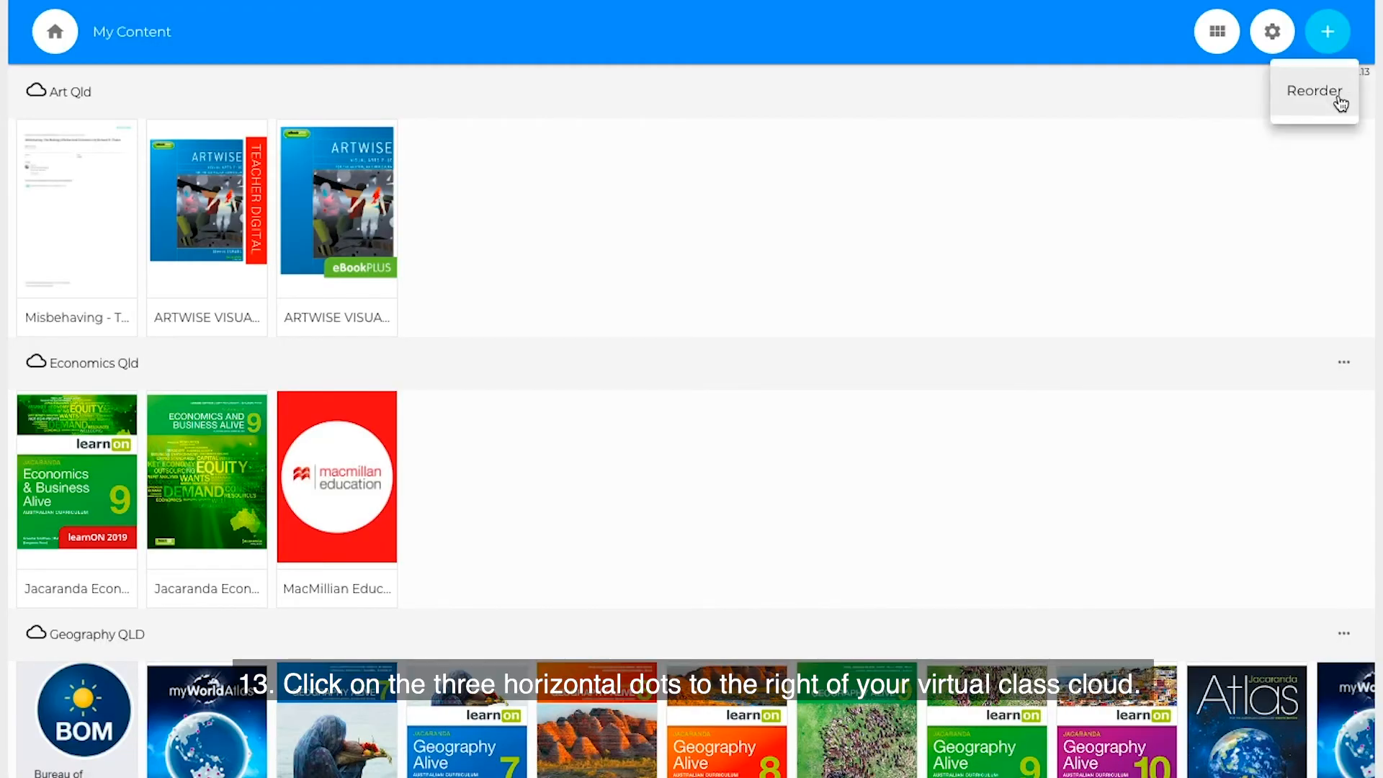
{"action": "left_click", "coordinate": [1340, 103]}
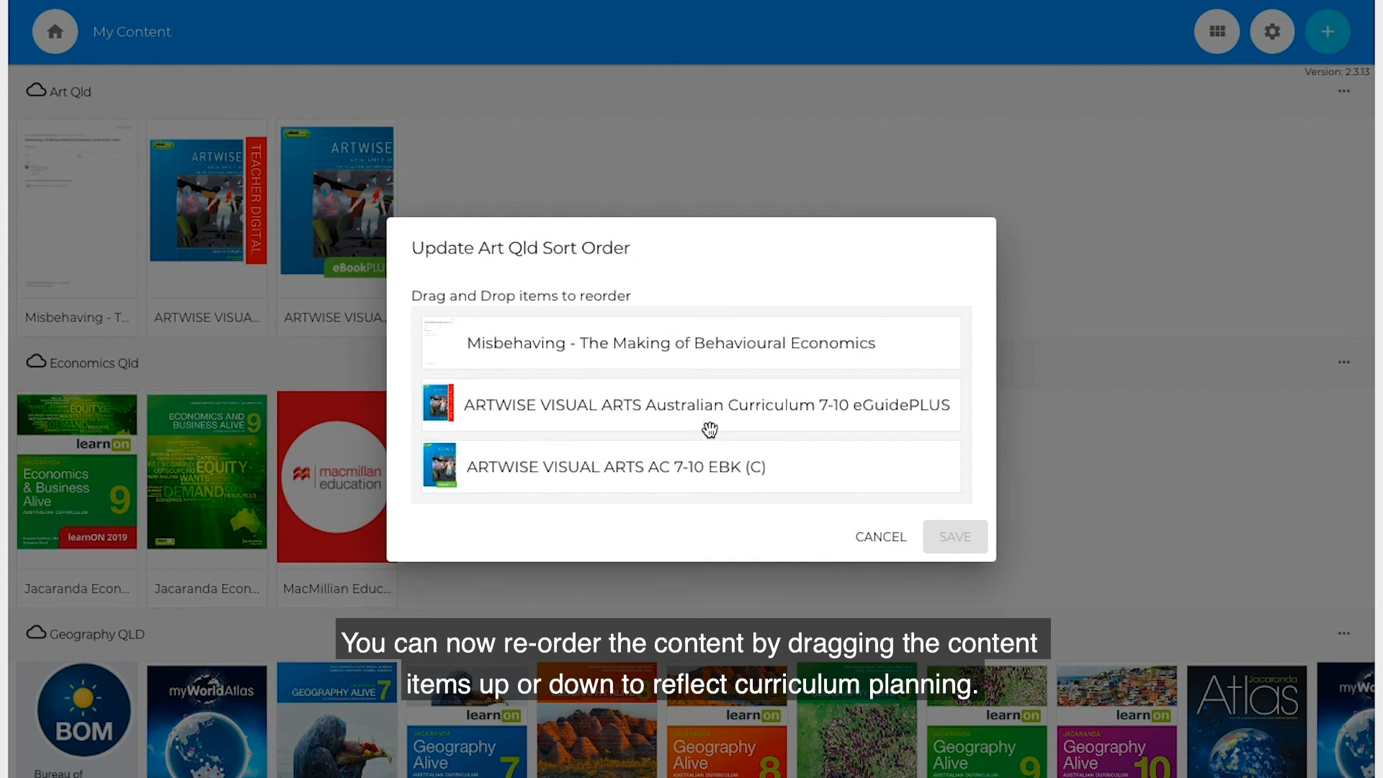
{"action": "left_click_drag", "start_coordinate": [683, 410], "coordinate": [663, 355]}
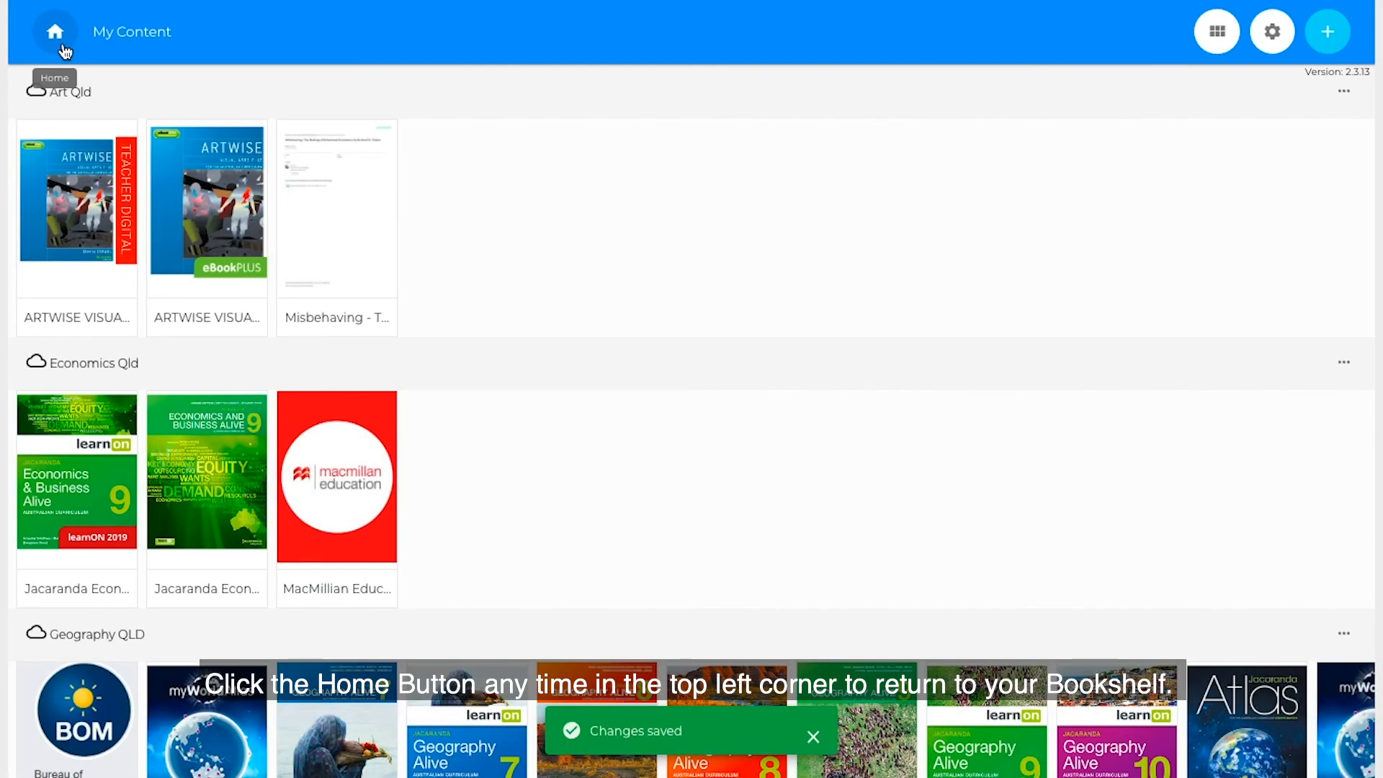
{"action": "left_click", "coordinate": [62, 44]}
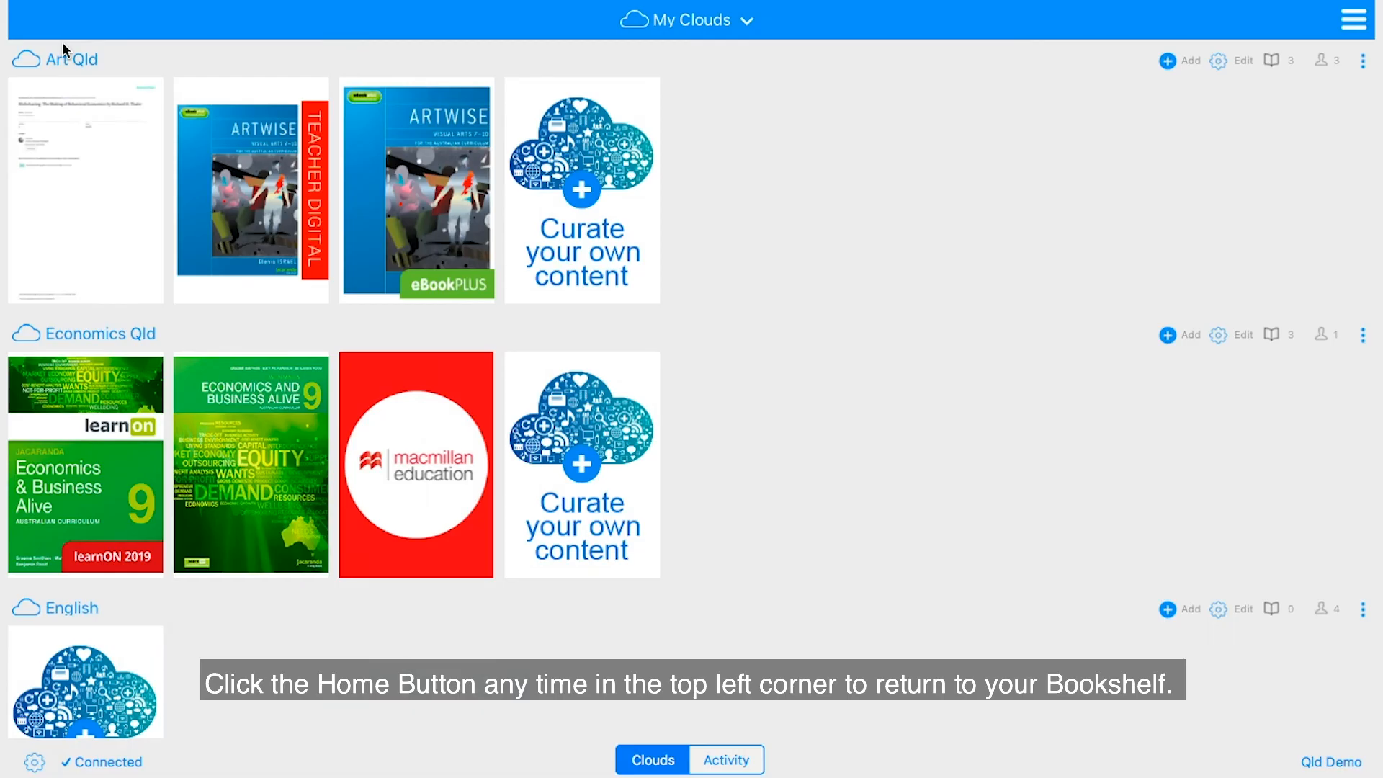